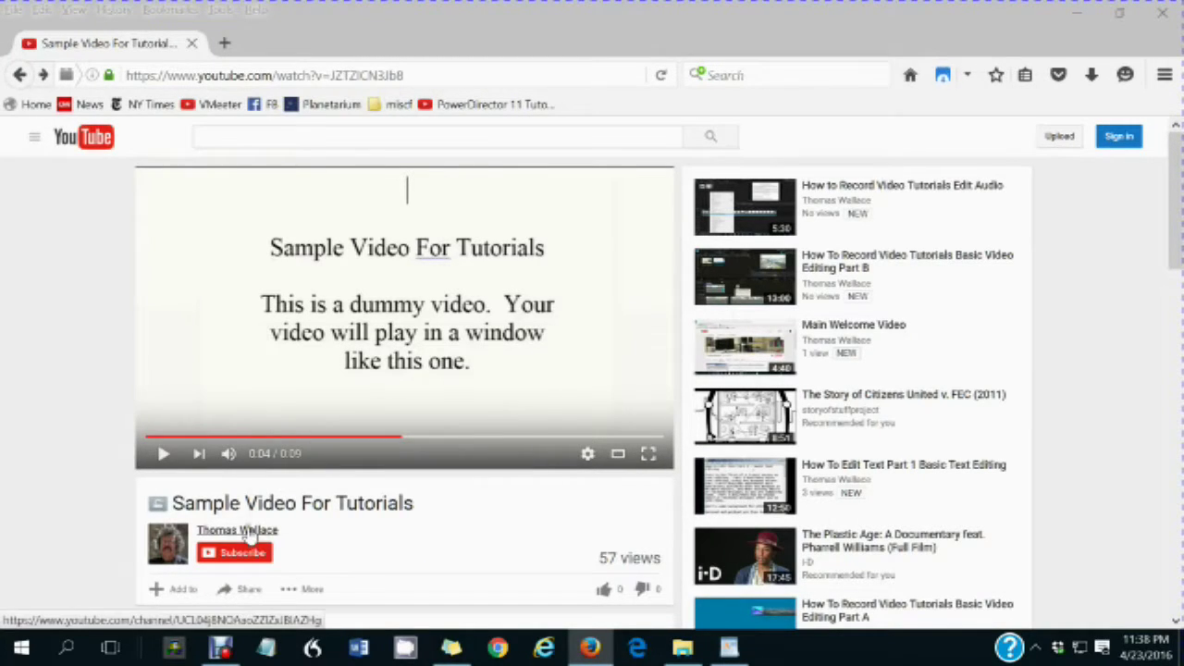
mouse_move(246, 534)
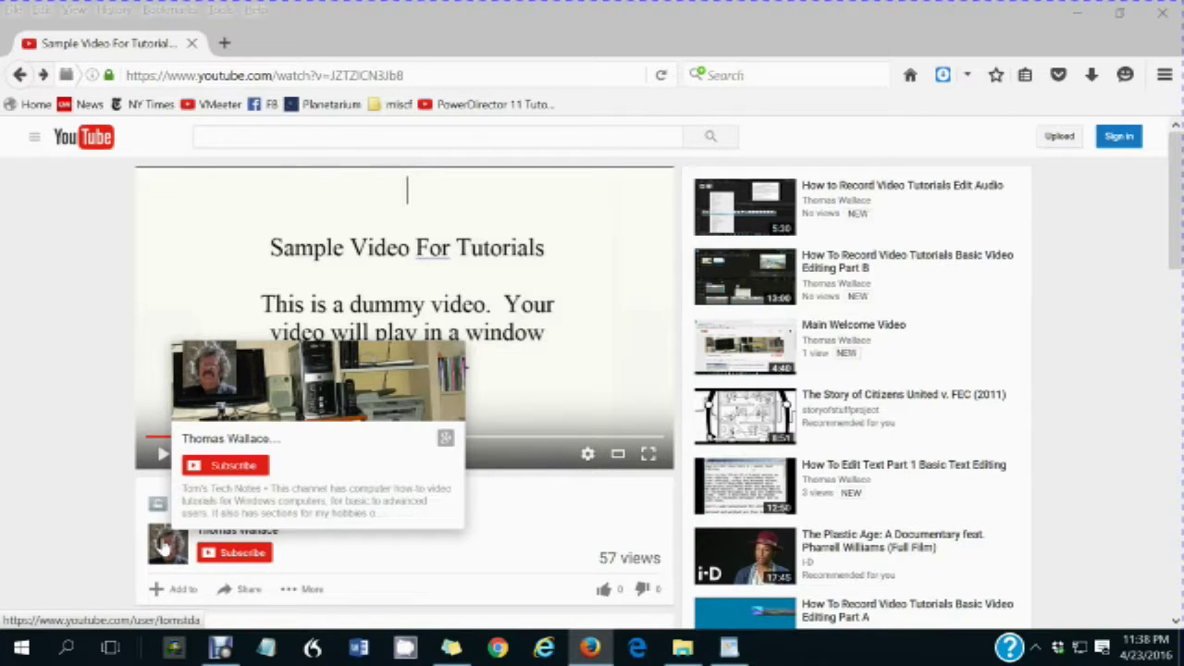
left_click(165, 546)
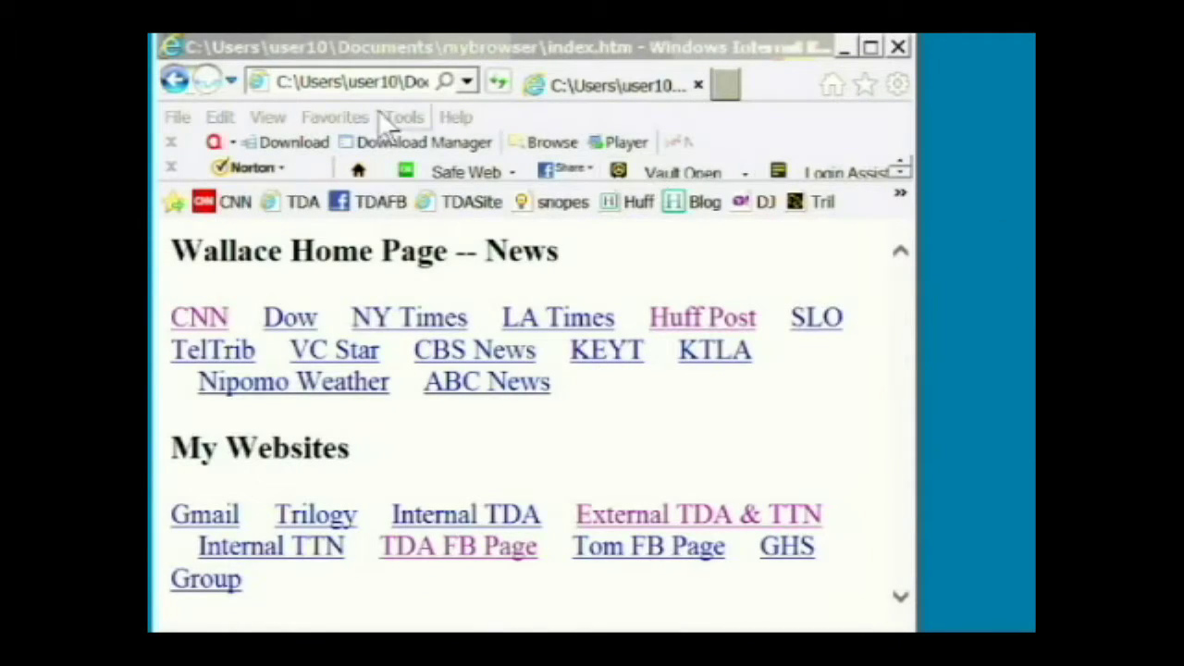
- Open a new browser tab and load the CNN favorite in it
left_click(181, 119)
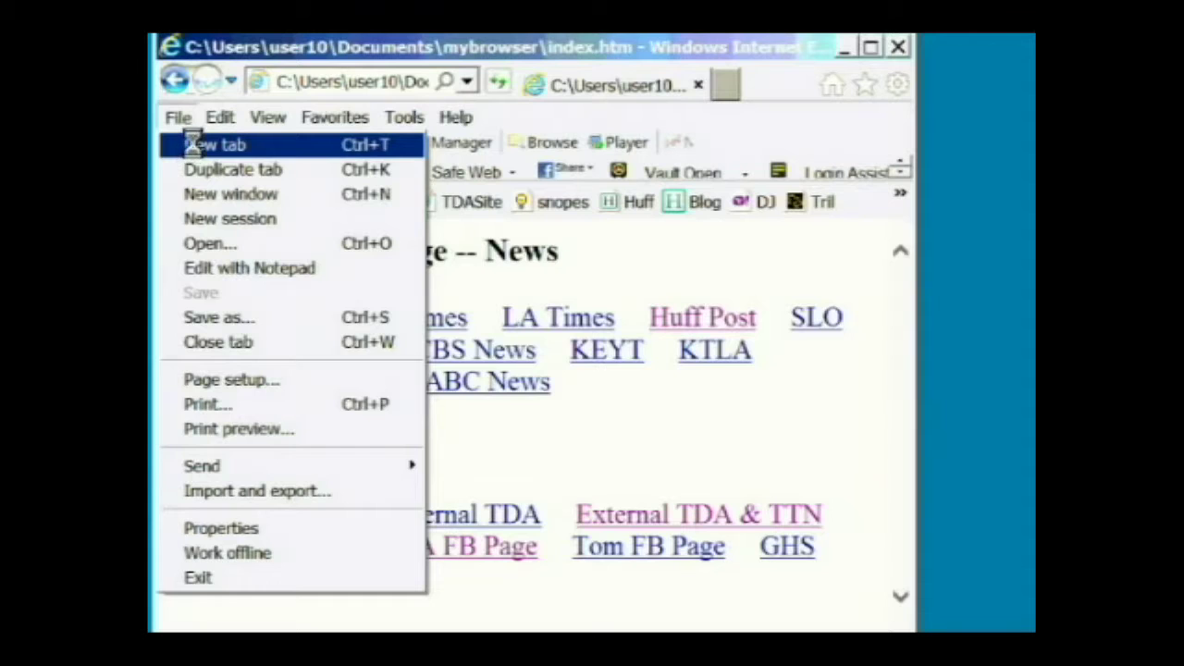
left_click(189, 145)
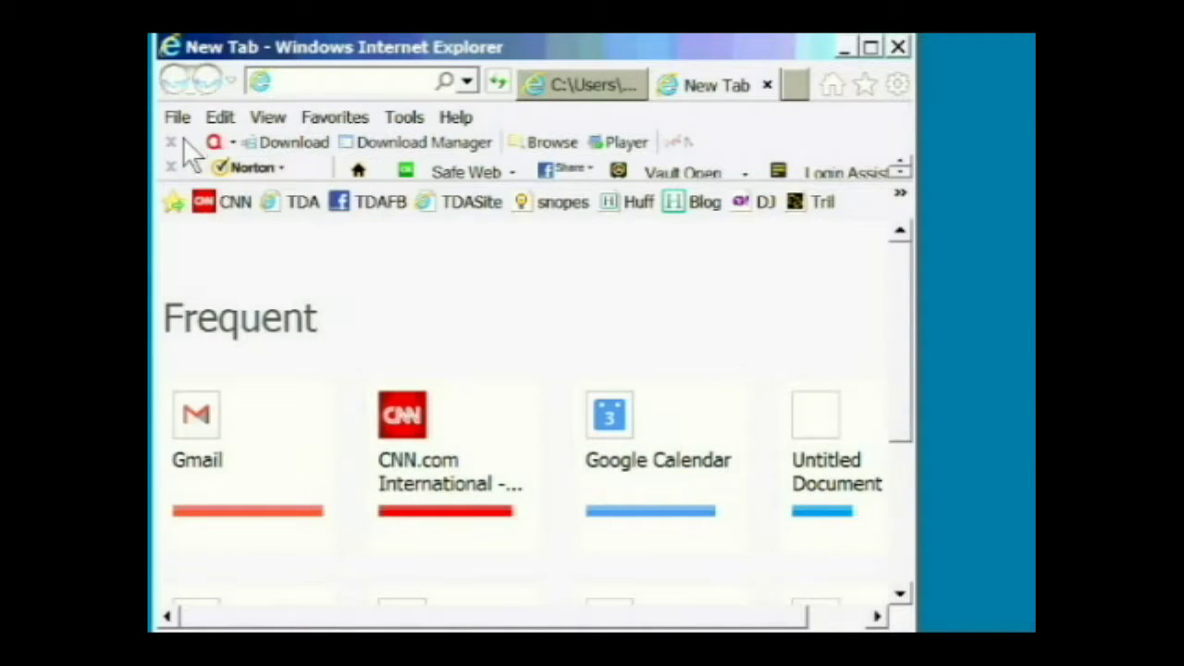
left_click(235, 201)
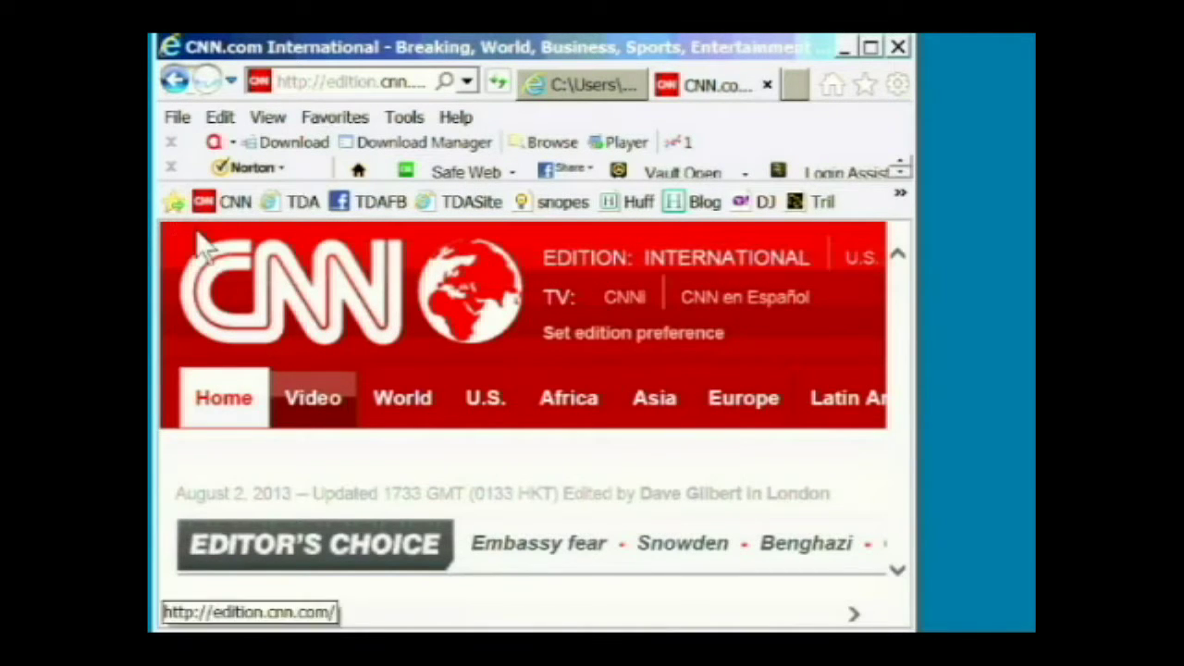
- Switch back and forth between the home page and CNN tabs, and close the CNN tab from the home page
left_click(592, 83)
left_click(735, 83)
left_click(567, 89)
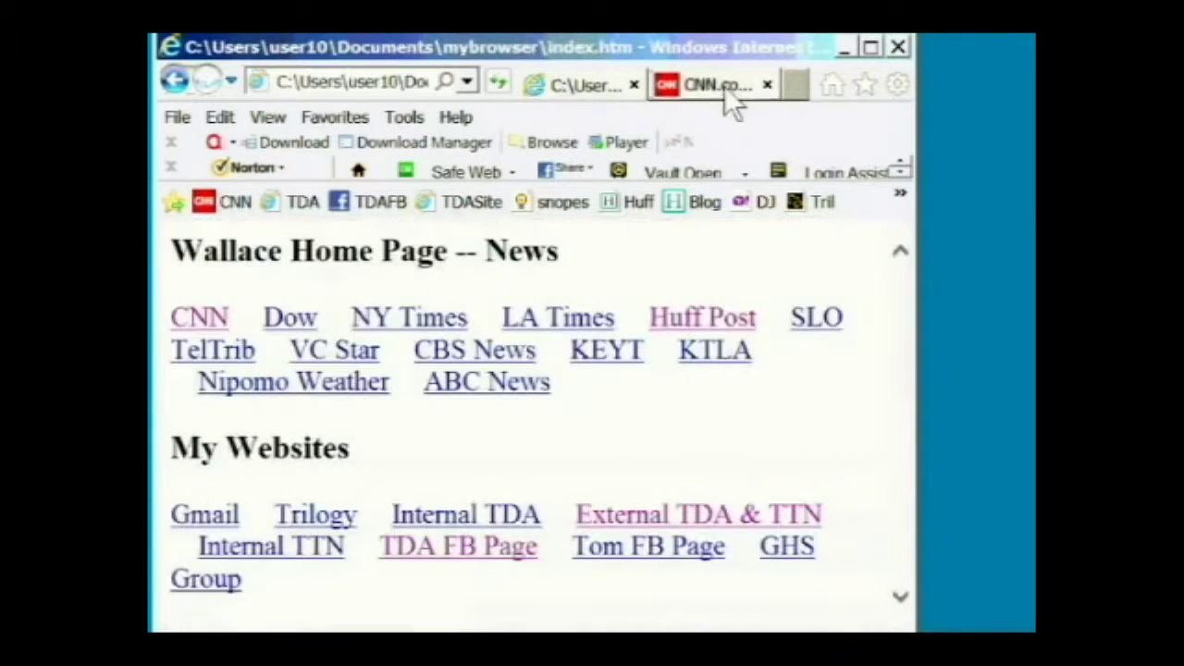
left_click(723, 89)
left_click(576, 90)
left_click(731, 85)
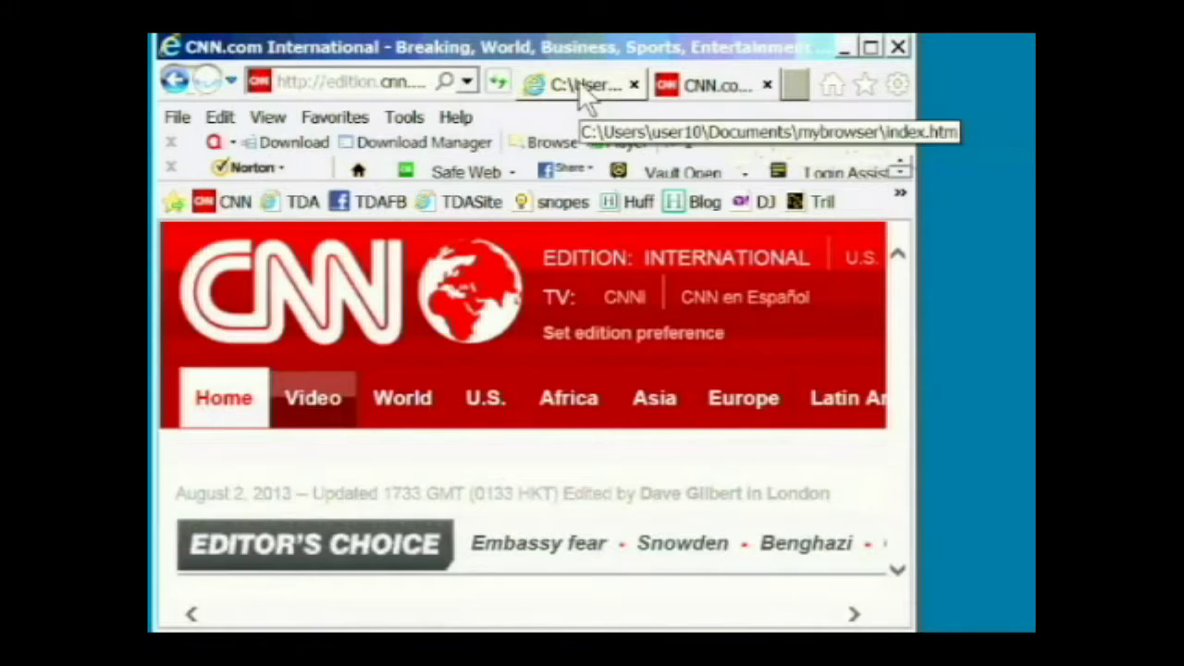
left_click(590, 85)
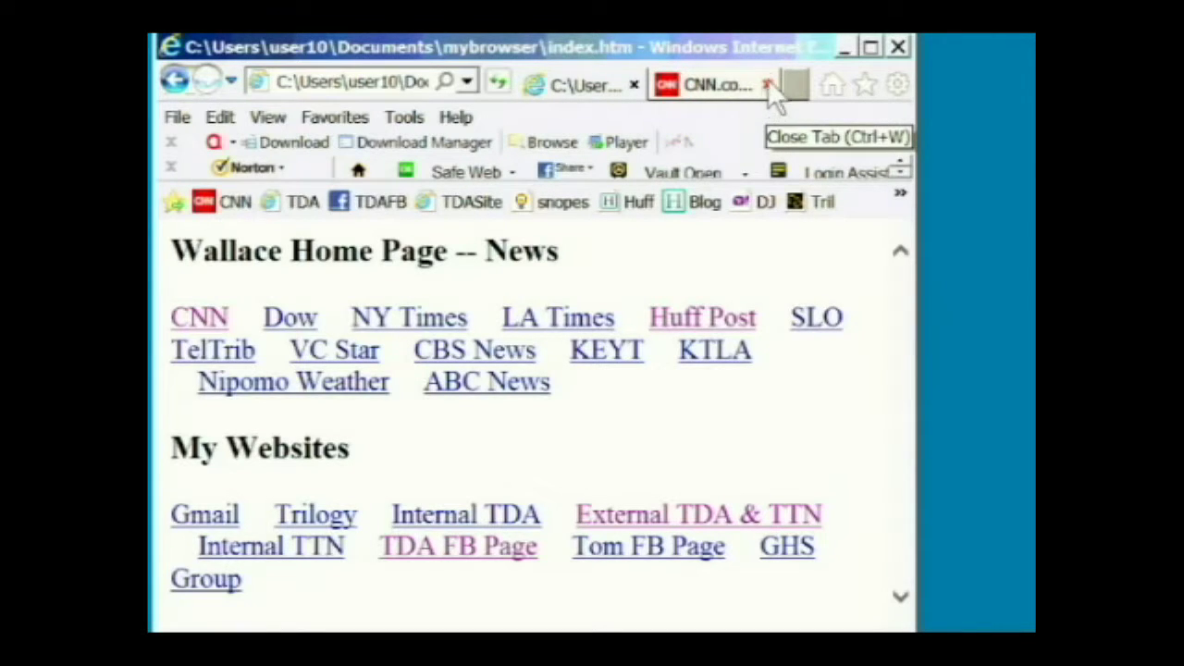
left_click(767, 83)
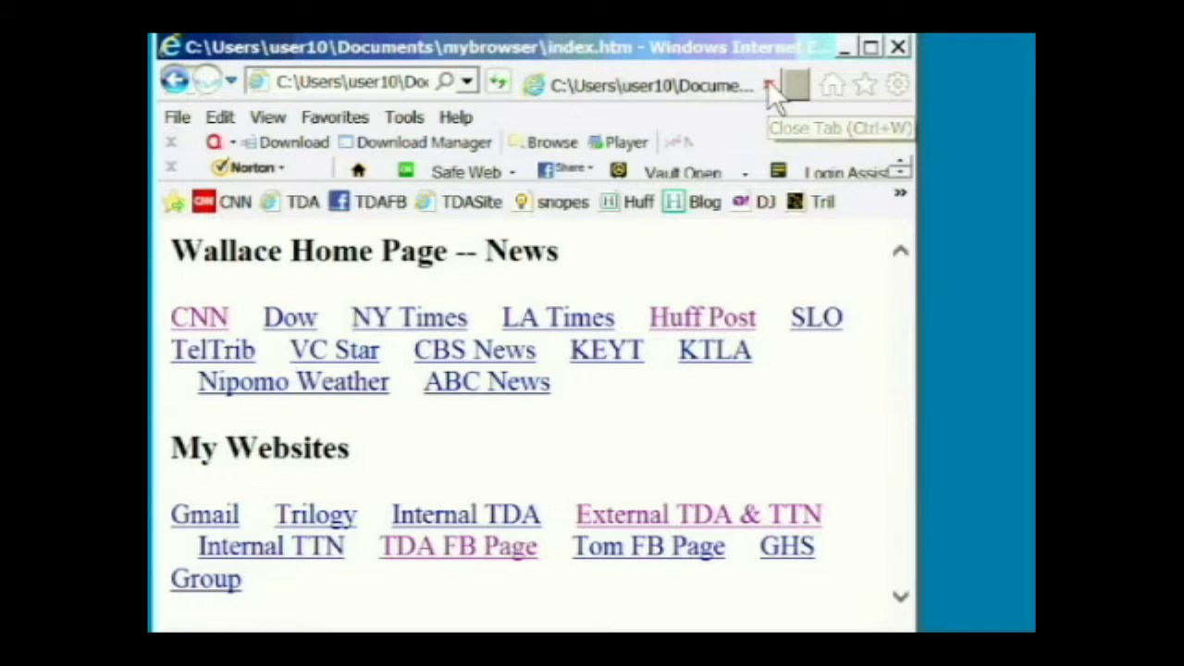
- Open a new browser window showing CNN and position it partly over the home page window so both are visible
left_click(172, 118)
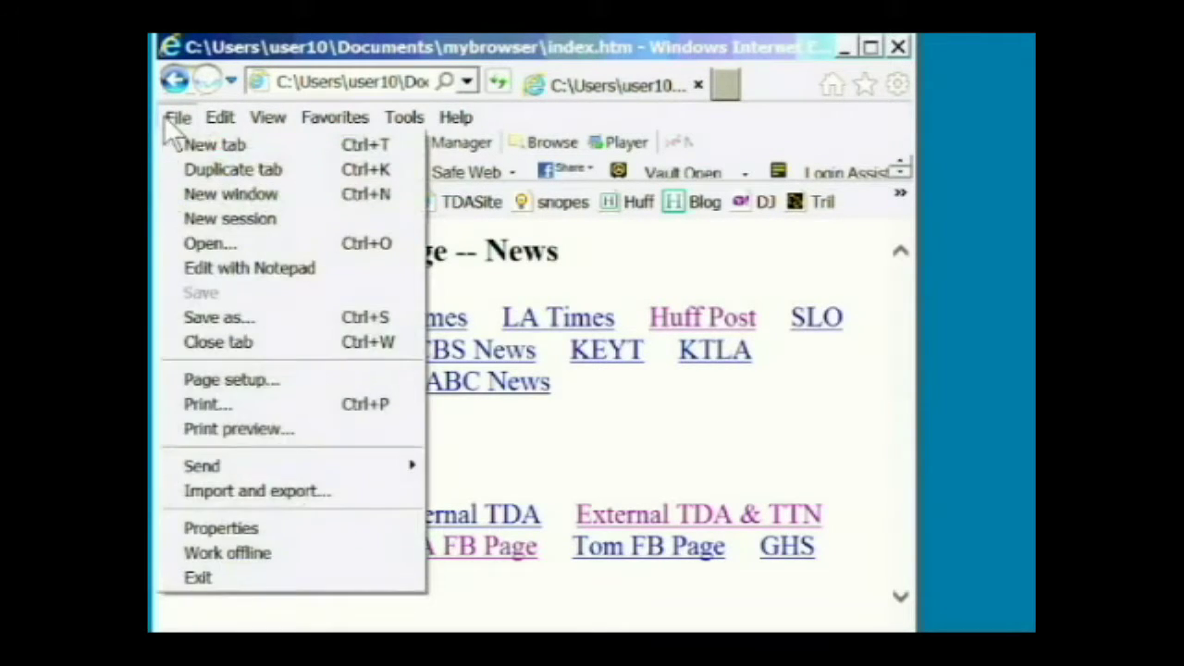
left_click(189, 206)
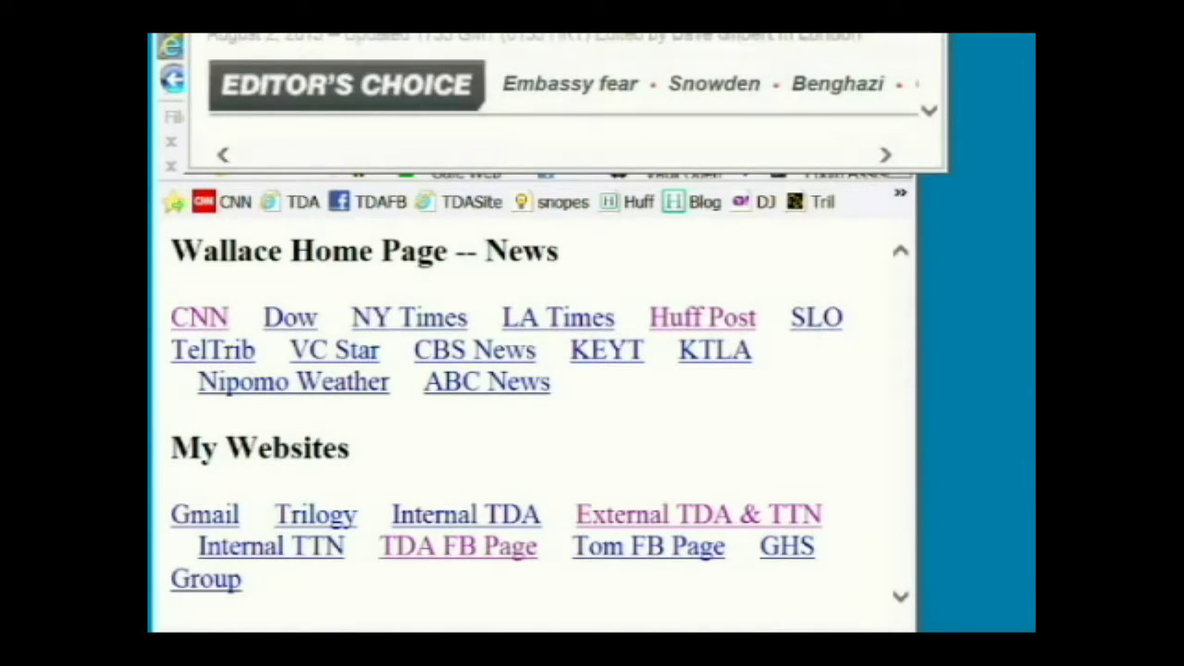
left_click_drag(532, 33, 780, 98)
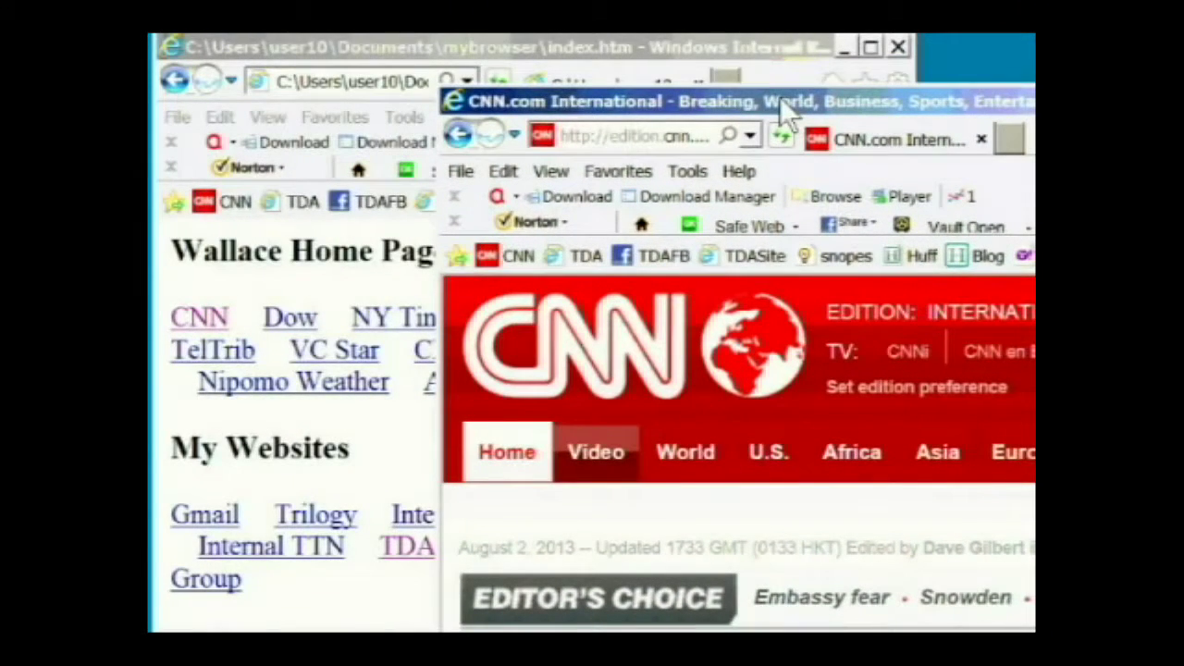
left_click_drag(779, 96, 788, 70)
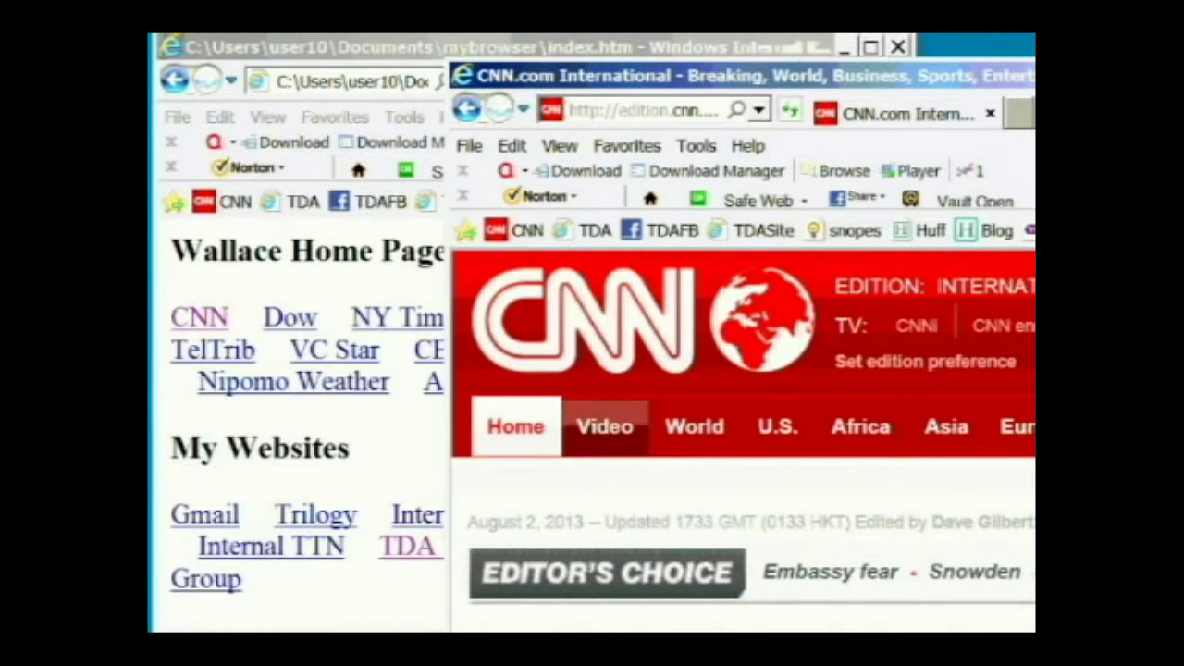
- Move the CNN window back fully into view and close it
left_click_drag(1012, 74, 647, 82)
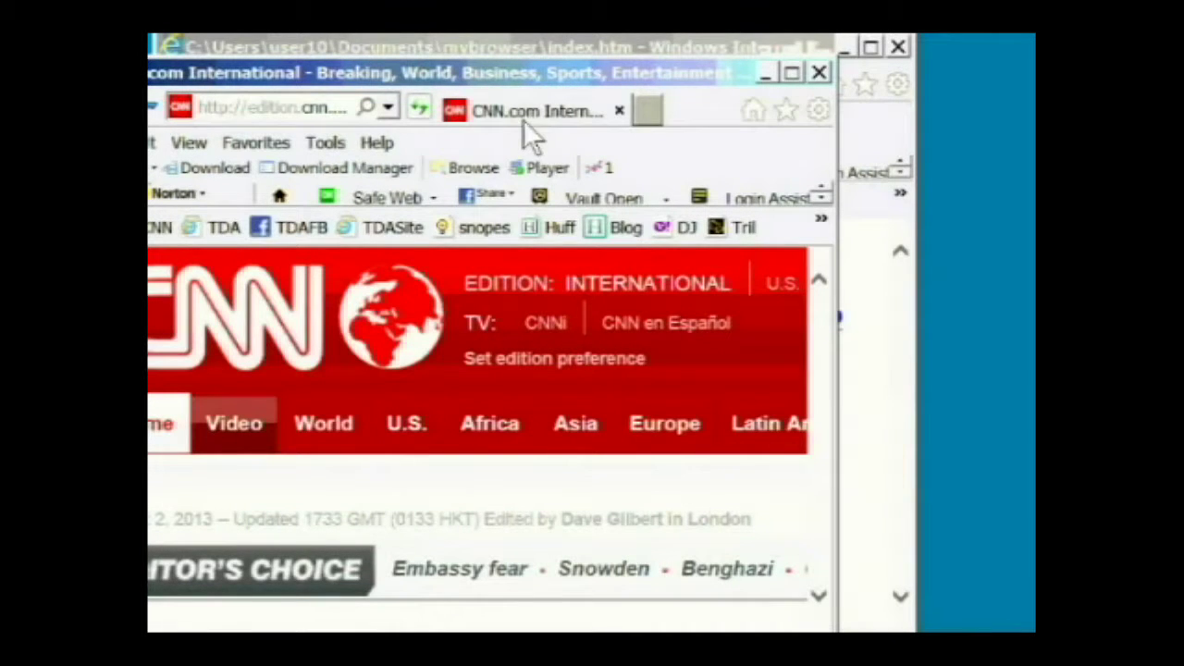
left_click(819, 73)
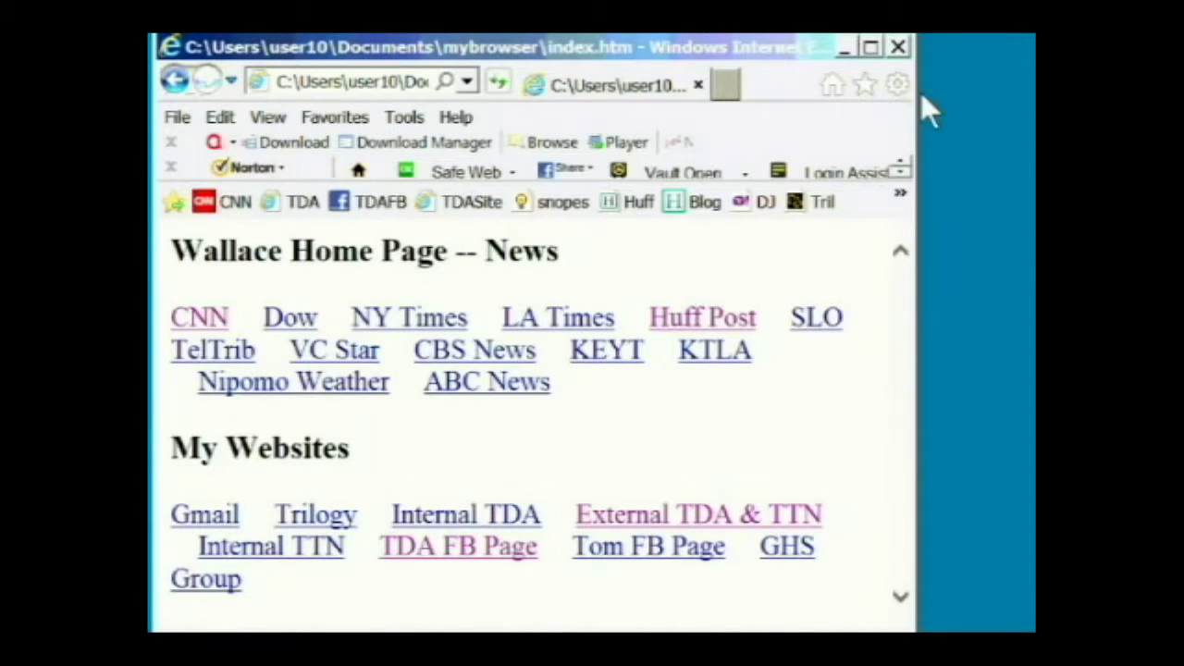
- Browse the local folders for a document to open in the browser, and cancel without opening any file
left_click(176, 128)
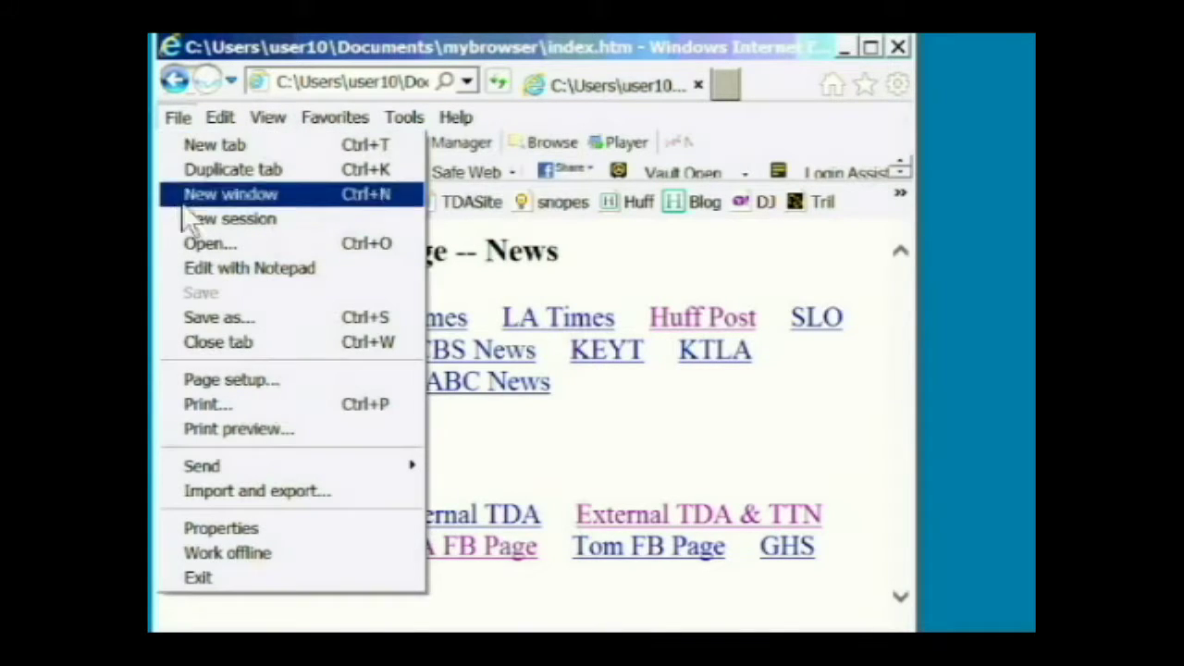
left_click(200, 251)
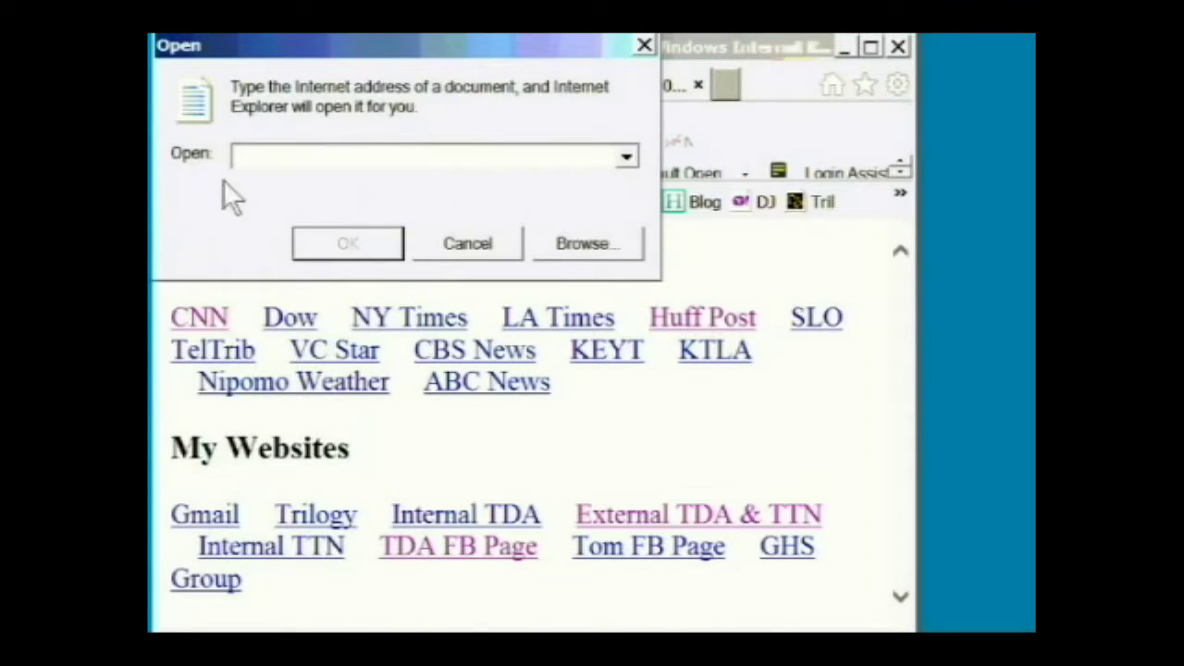
left_click(597, 247)
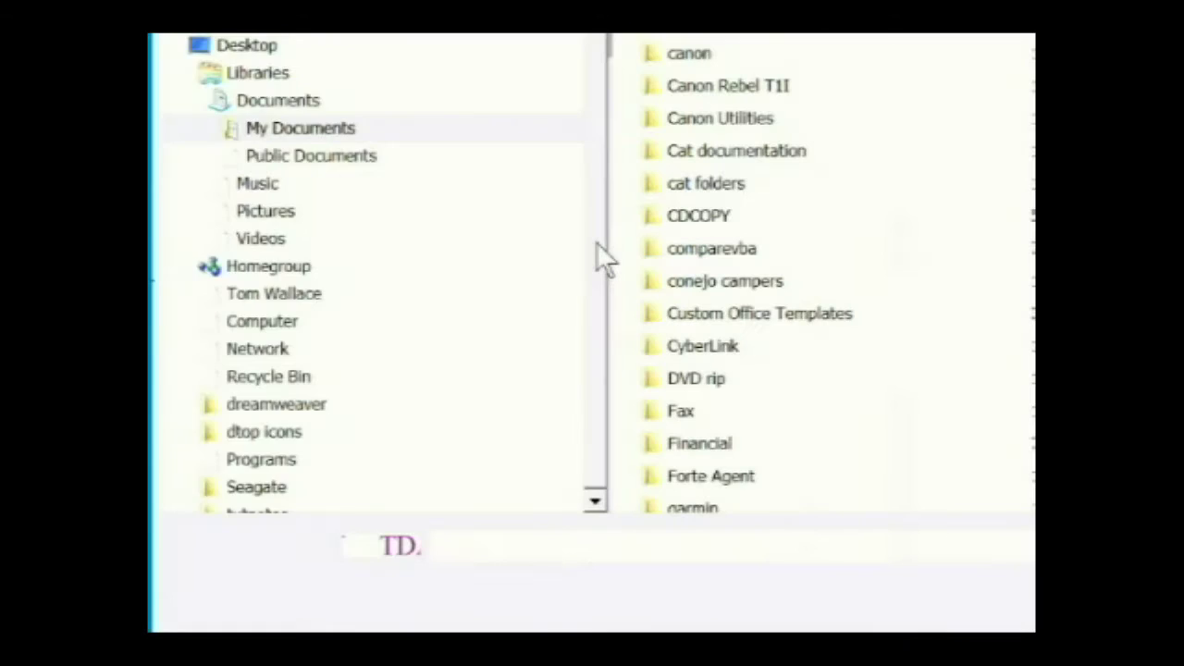
left_click(596, 242)
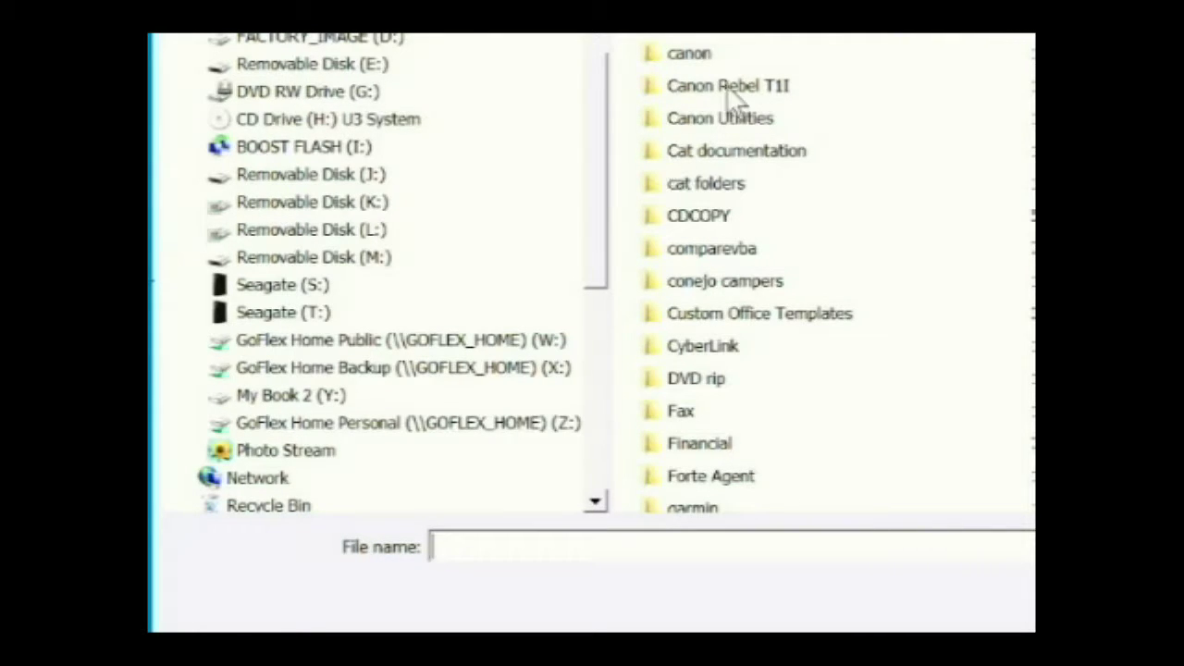
scroll(389, 277, "up", 10)
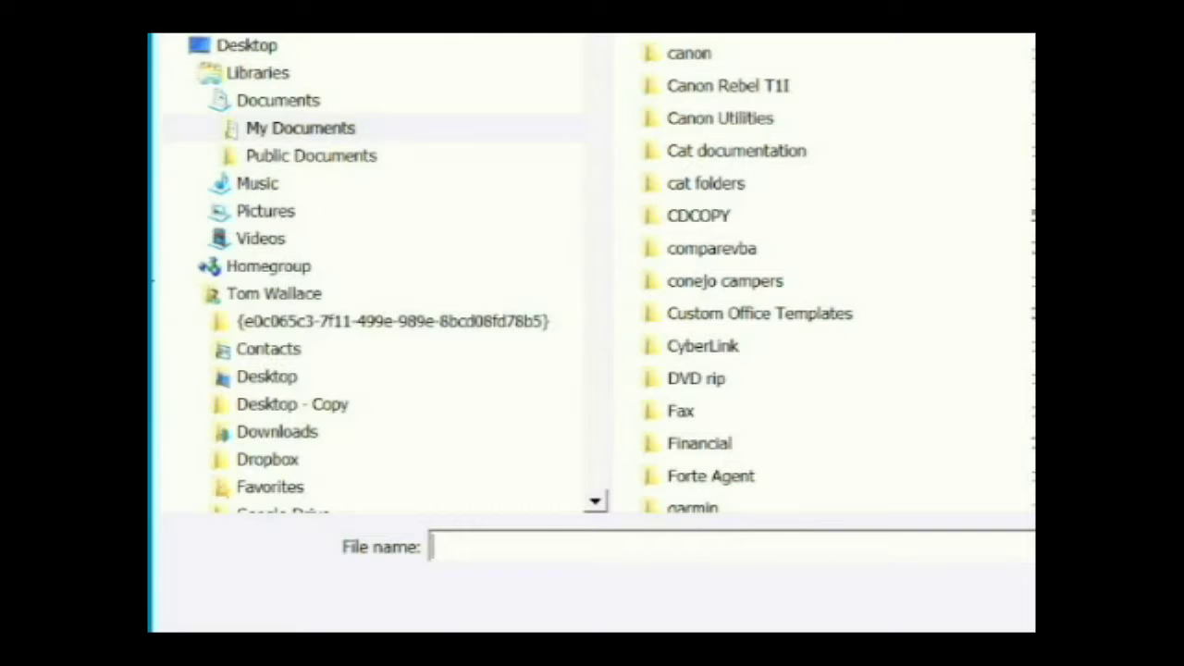
key("Escape")
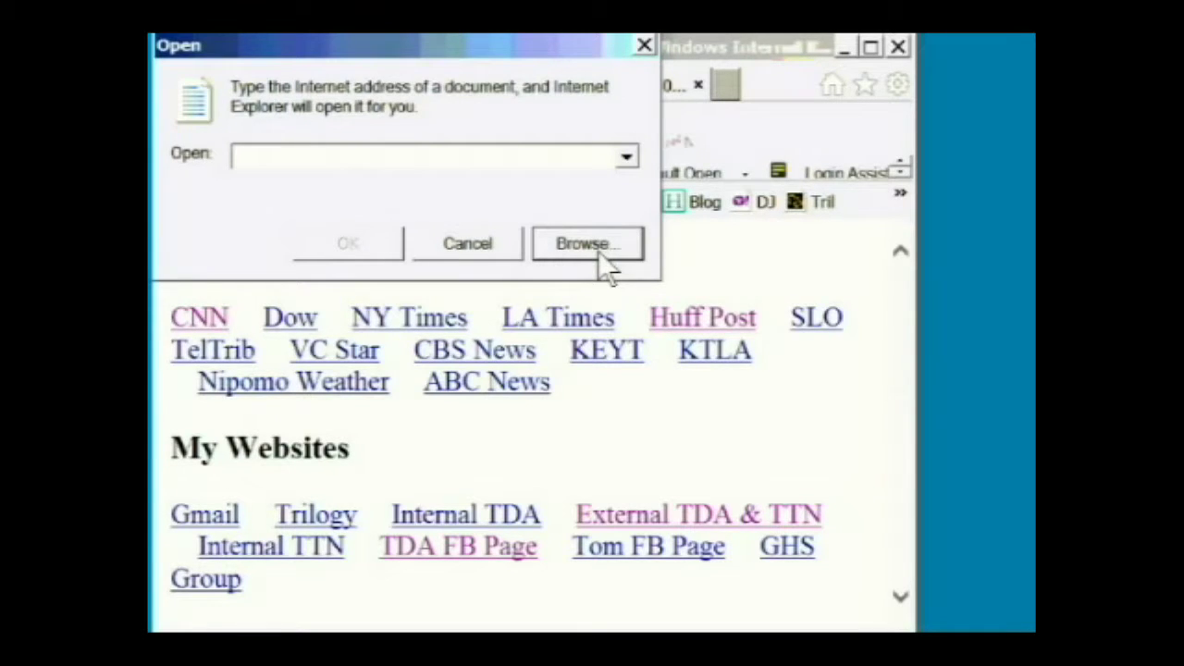
left_click(642, 45)
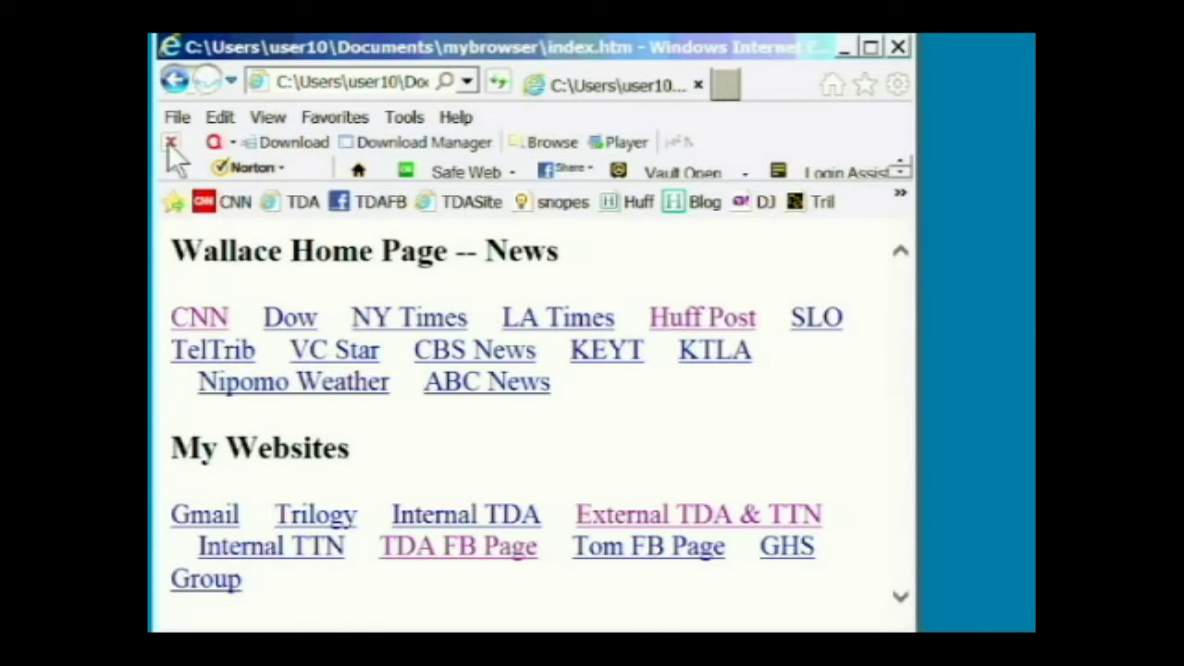
- View the source code of index.htm in Notepad and close it without editing
left_click(178, 118)
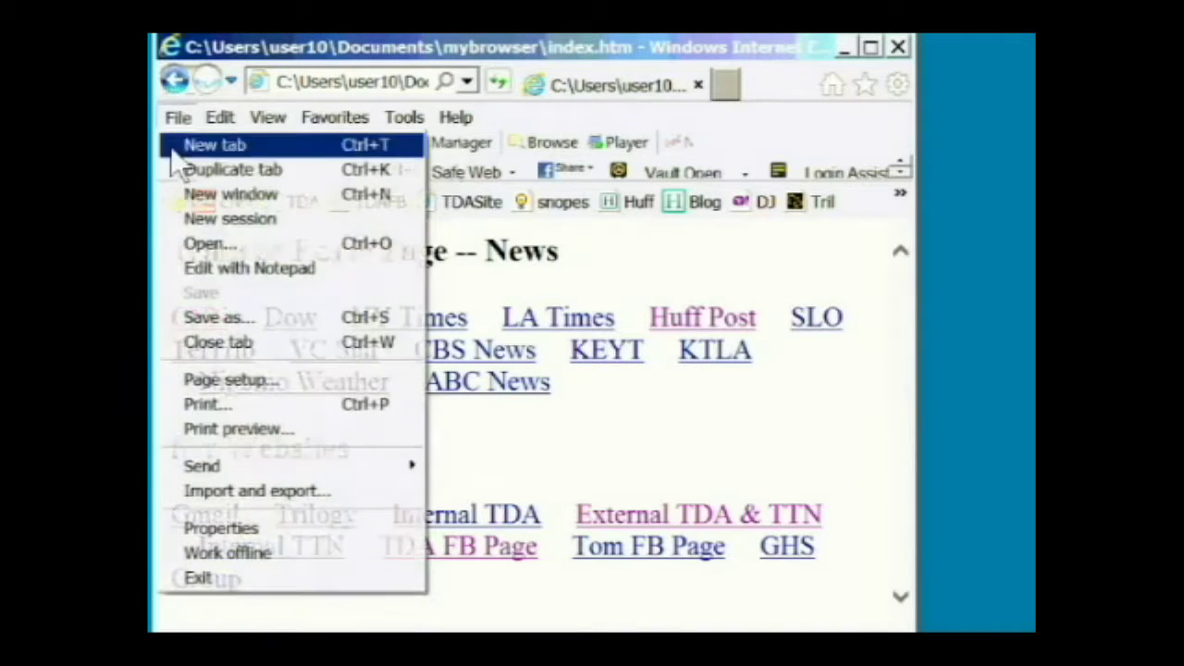
left_click(182, 270)
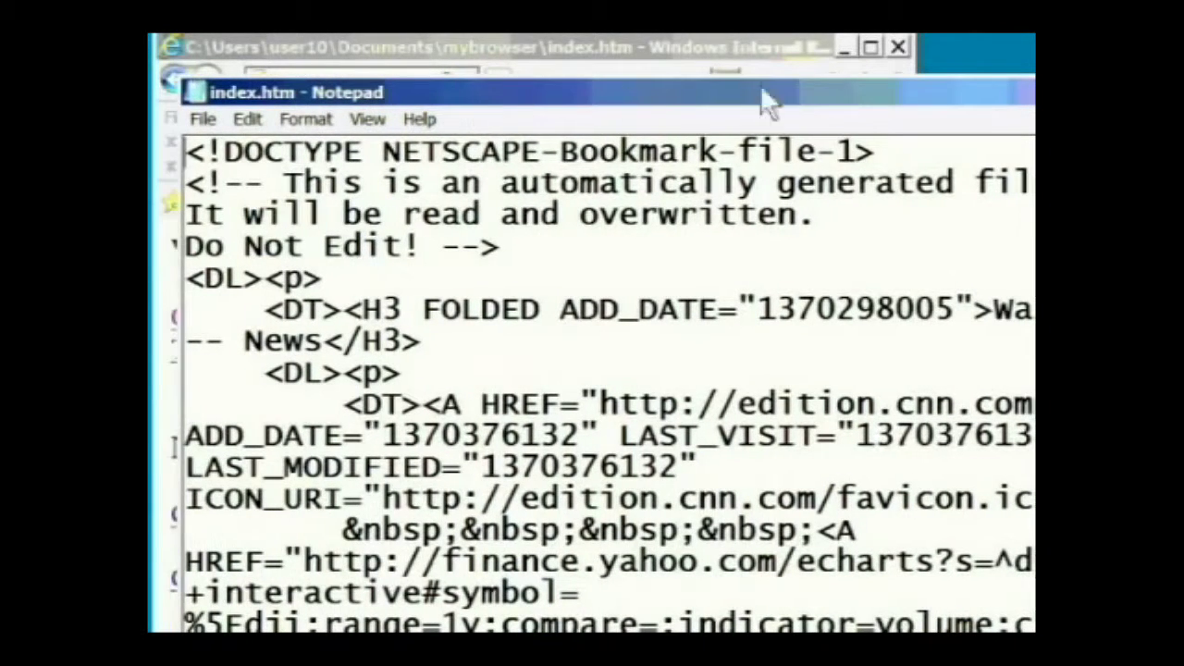
key("alt+F4")
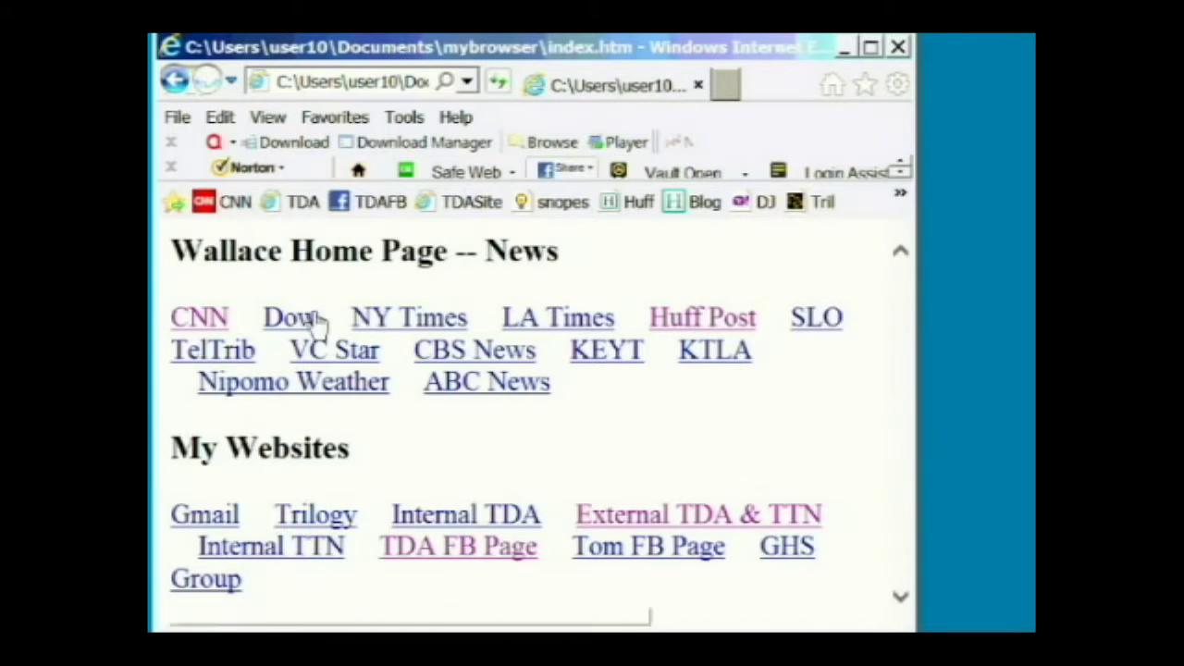
- Examine the page setup options for paper, margins, headers and footers, and accept the existing settings
left_click(174, 117)
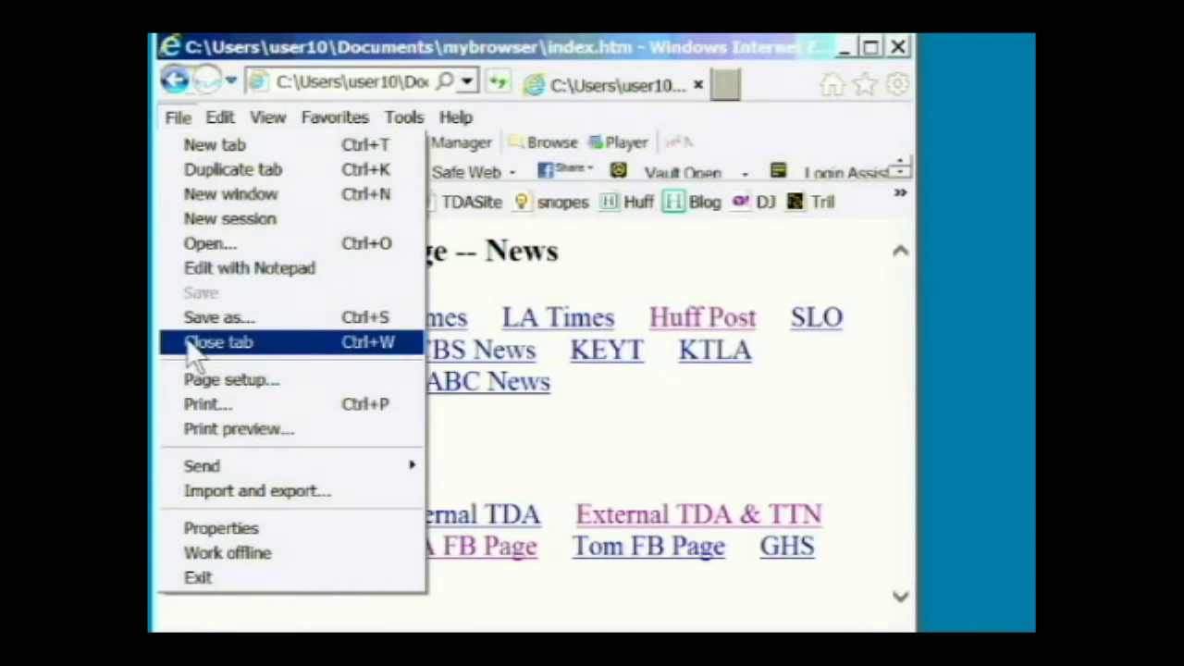
left_click(181, 428)
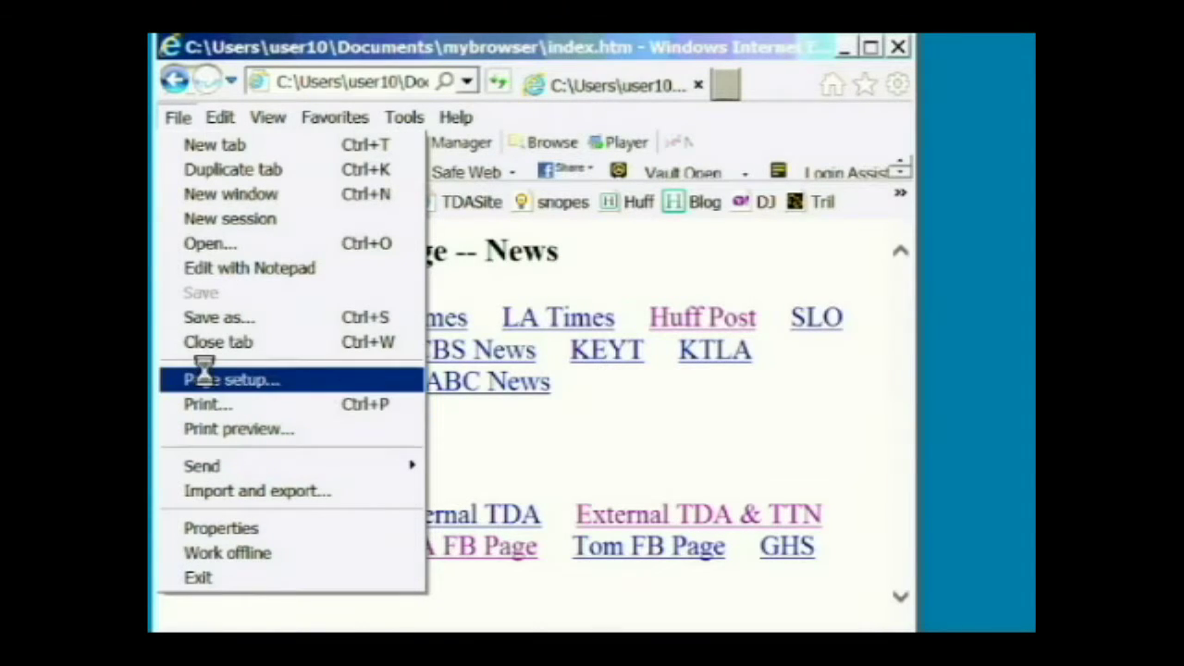
left_click(195, 378)
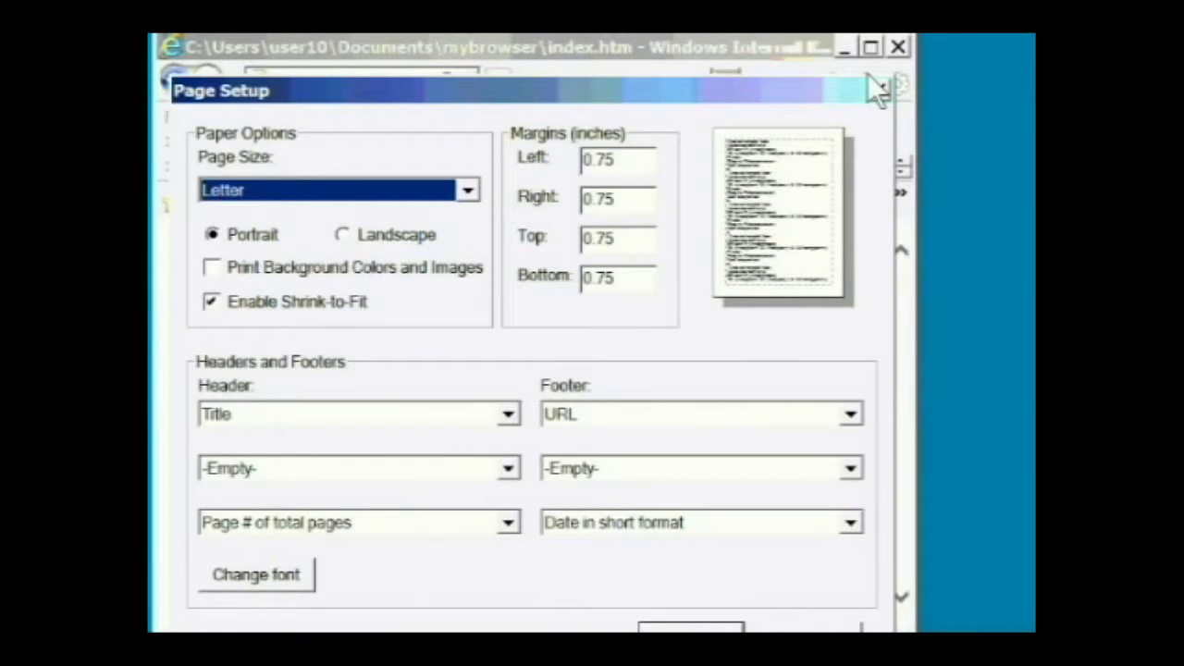
left_click_drag(777, 92, 771, 36)
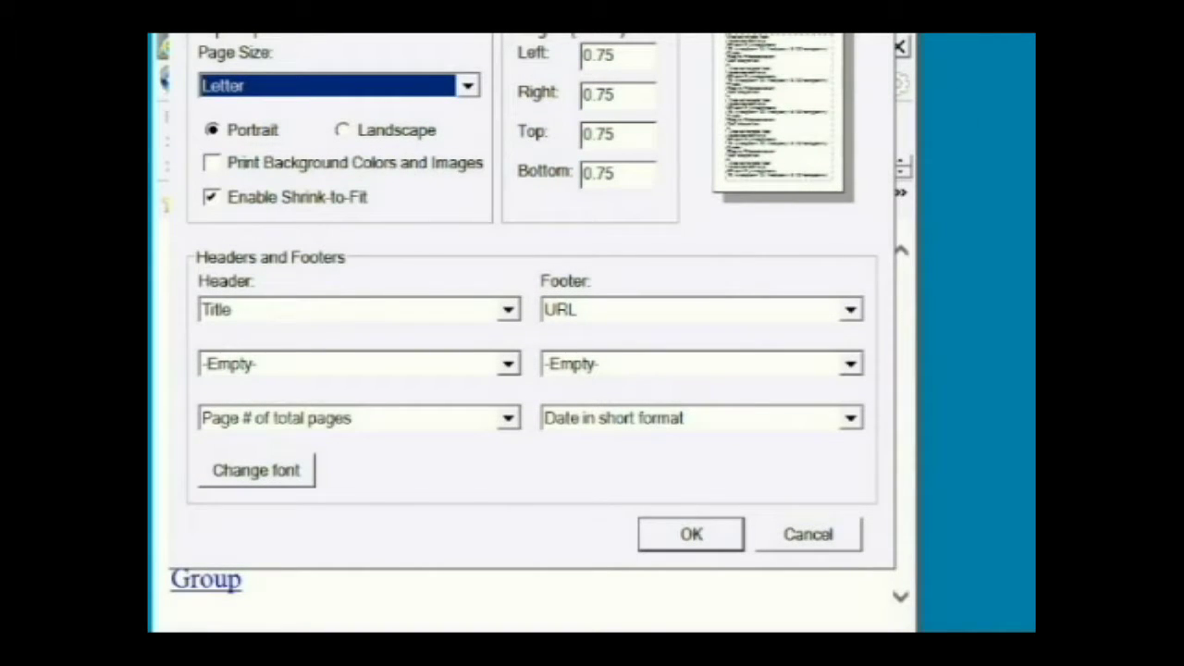
left_click(691, 534)
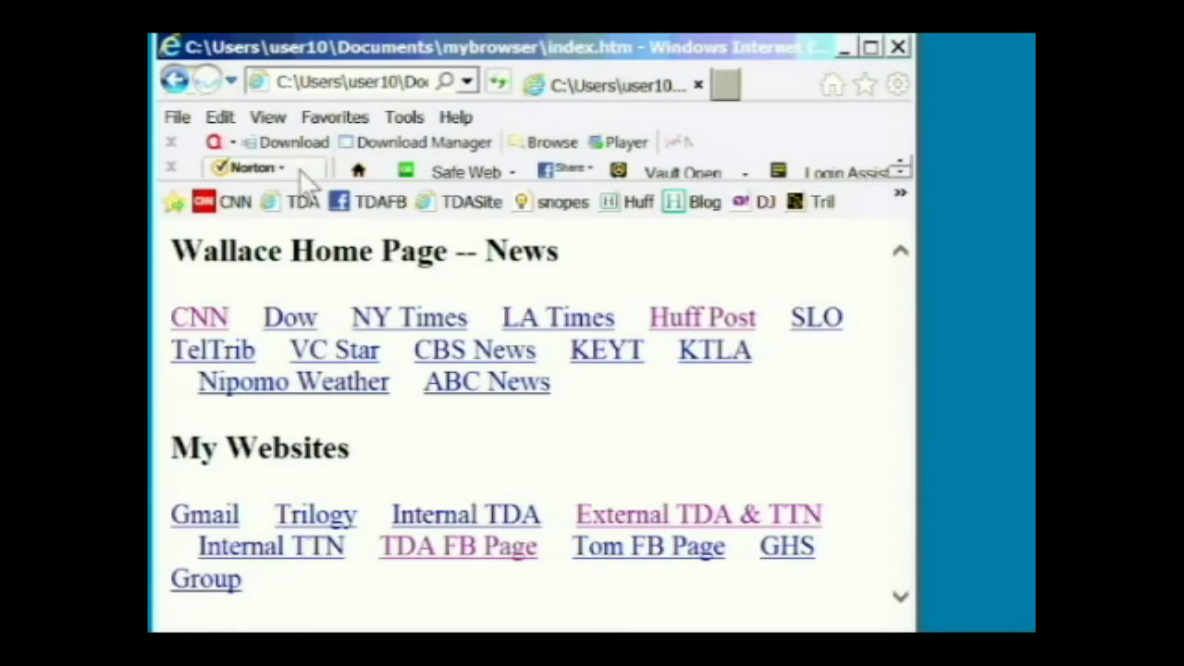
- Examine the print options for printer selection, page range and number of copies, and cancel without printing
left_click(184, 115)
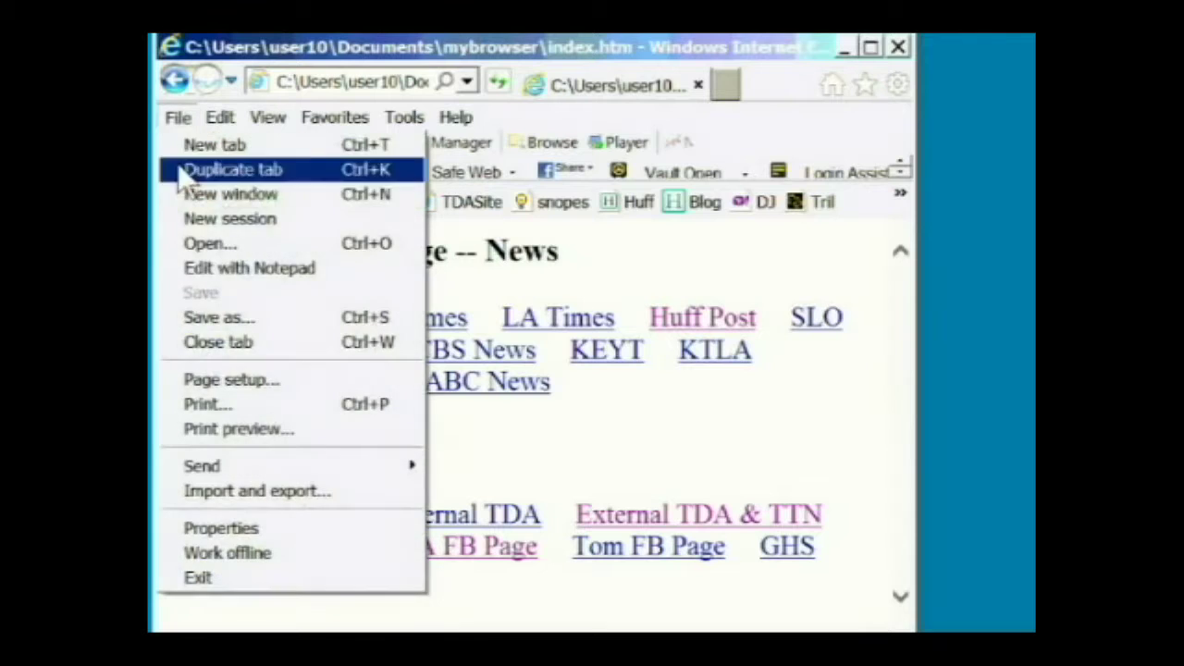
left_click(207, 405)
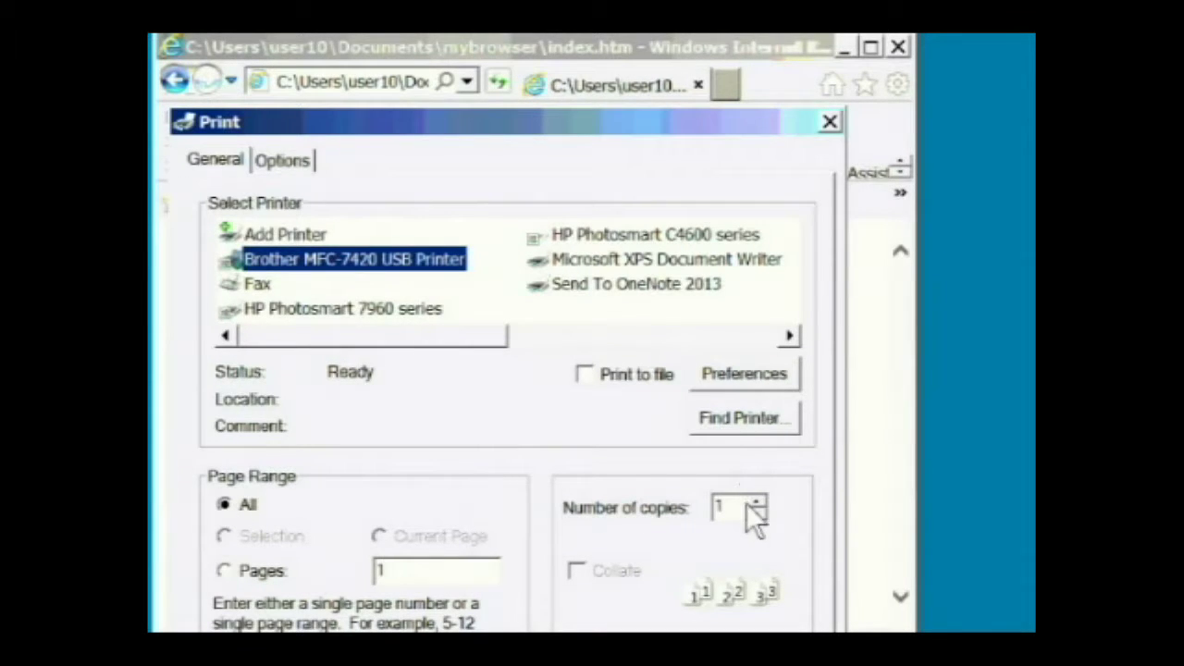
left_click_drag(773, 125, 781, 79)
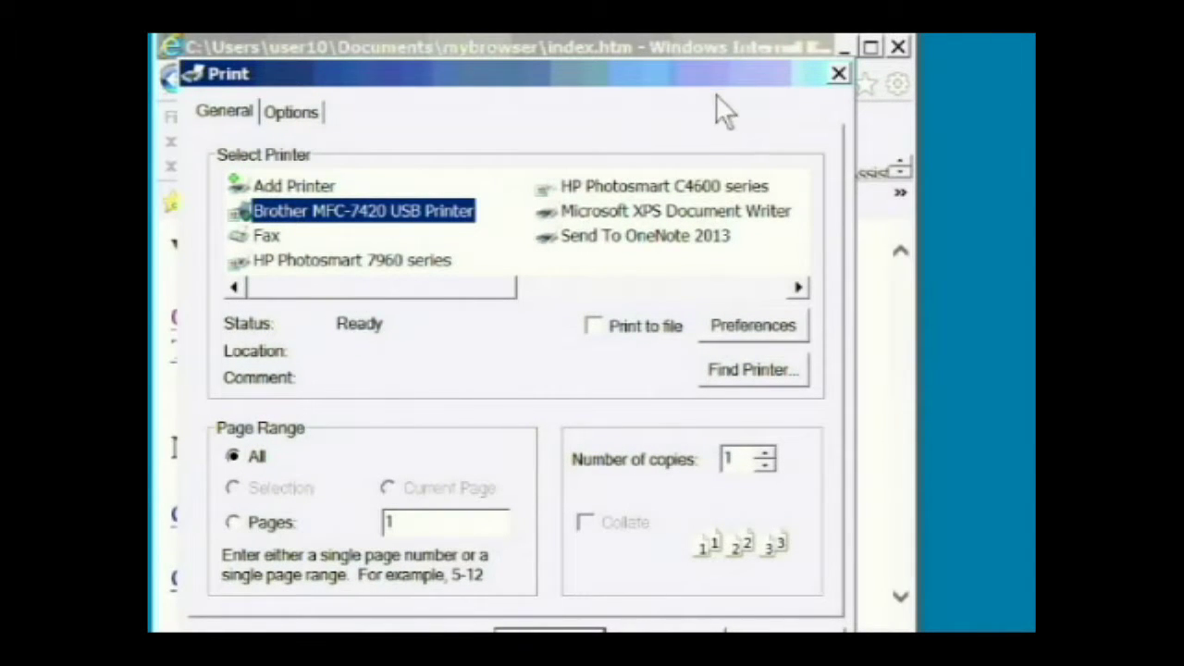
left_click_drag(722, 80, 717, 46)
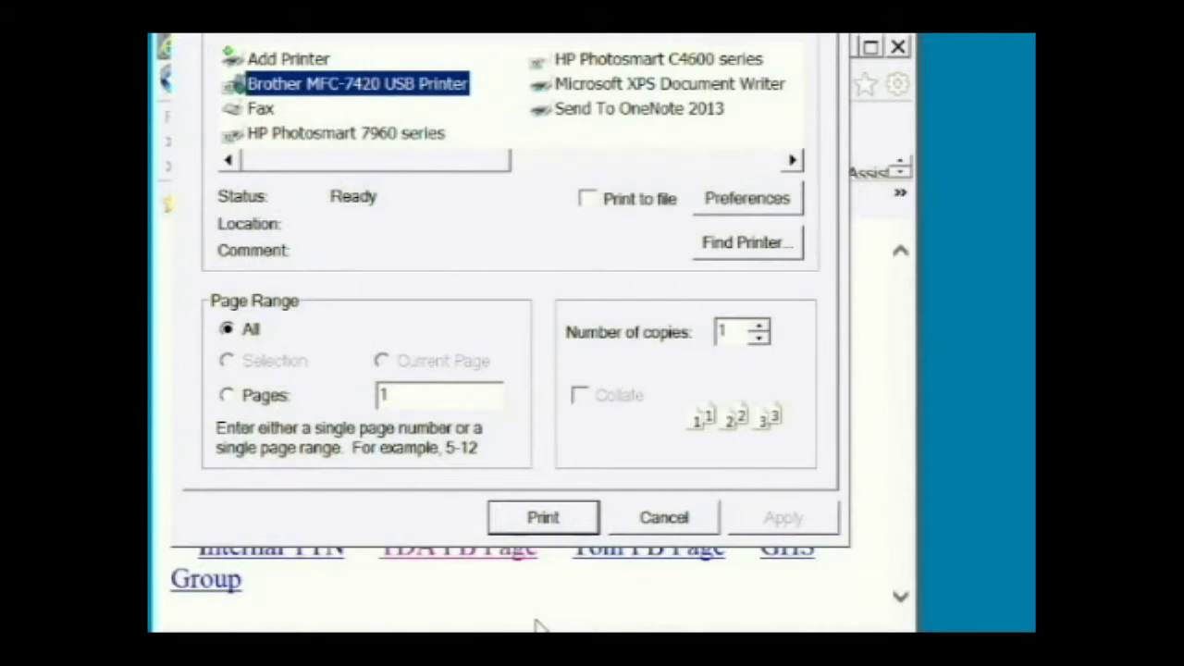
left_click(668, 518)
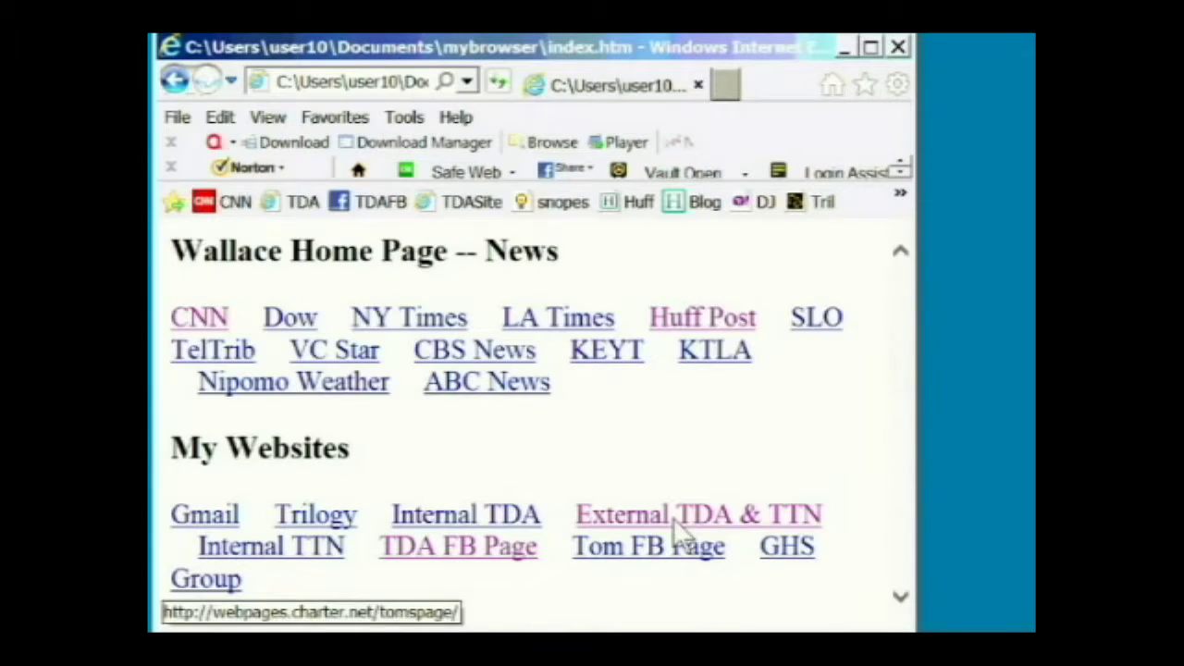
- Examine the options for sending the page and the import and export command, without running any of them
left_click(167, 119)
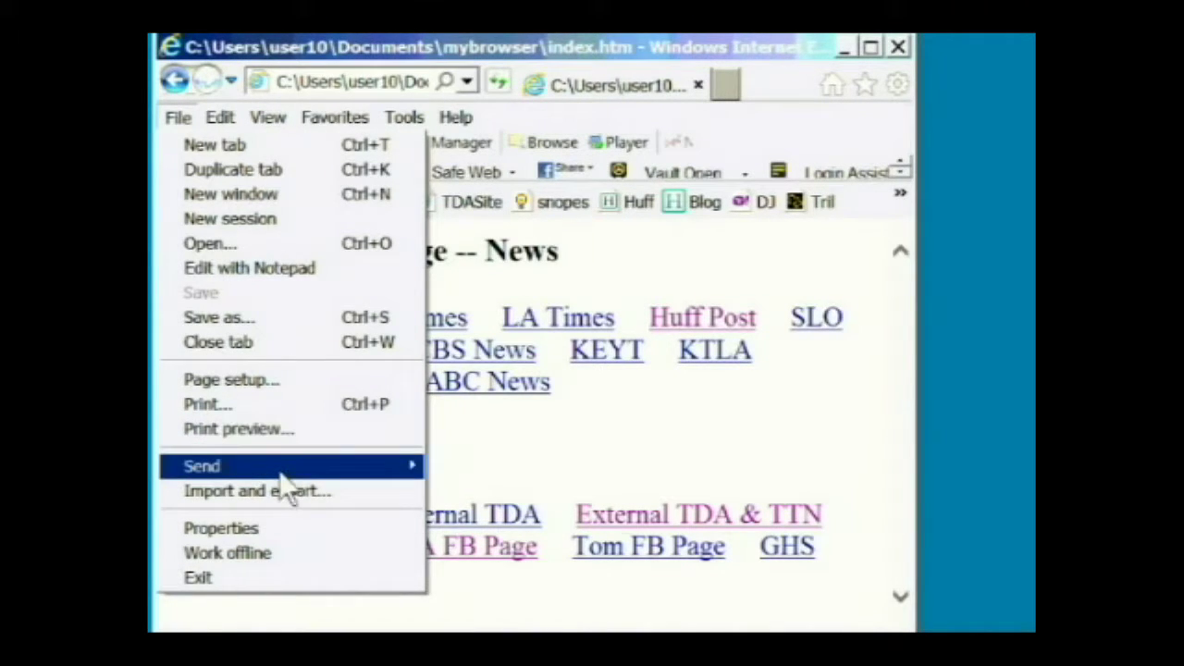
mouse_move(278, 468)
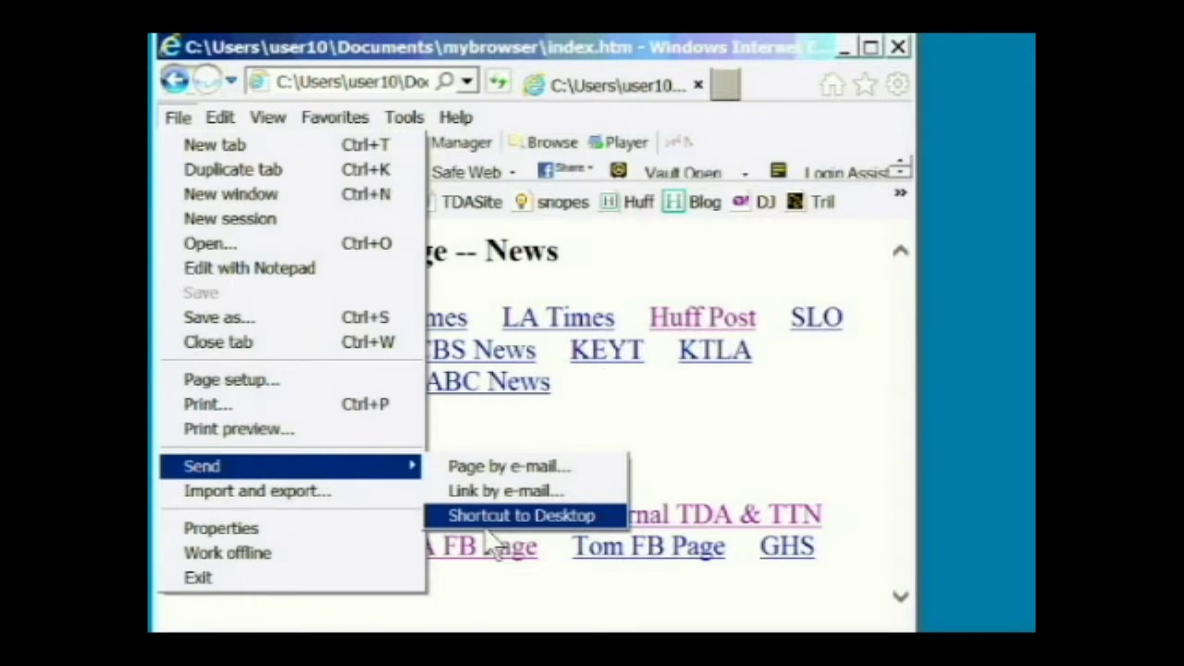
mouse_move(242, 466)
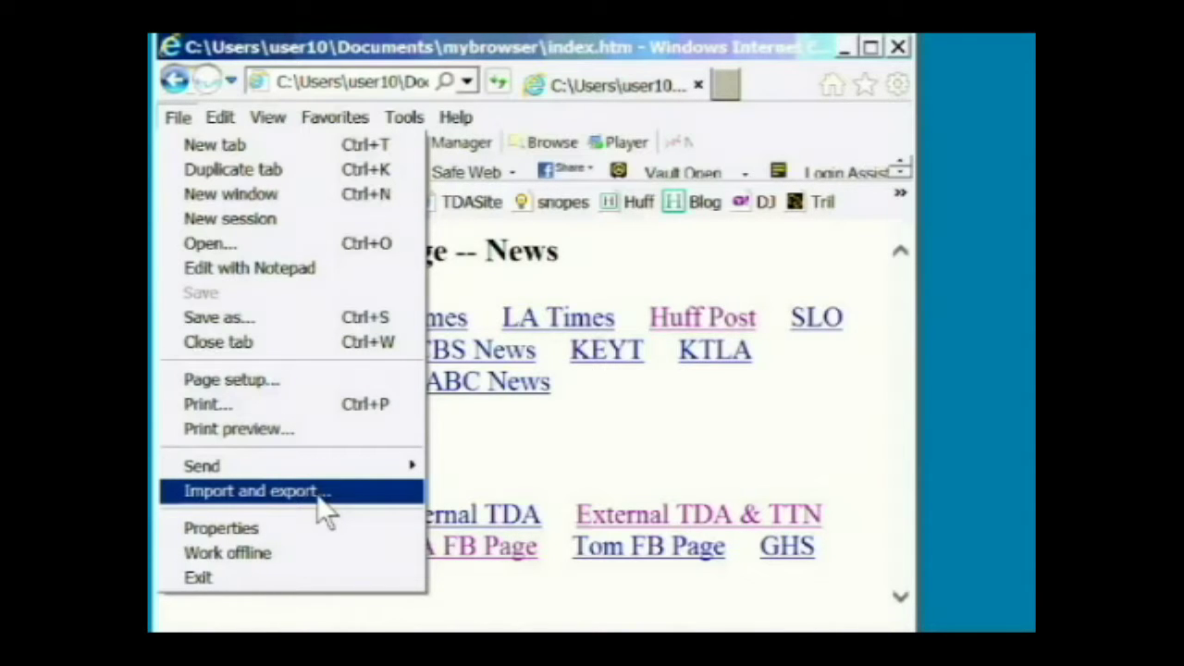
mouse_move(305, 43)
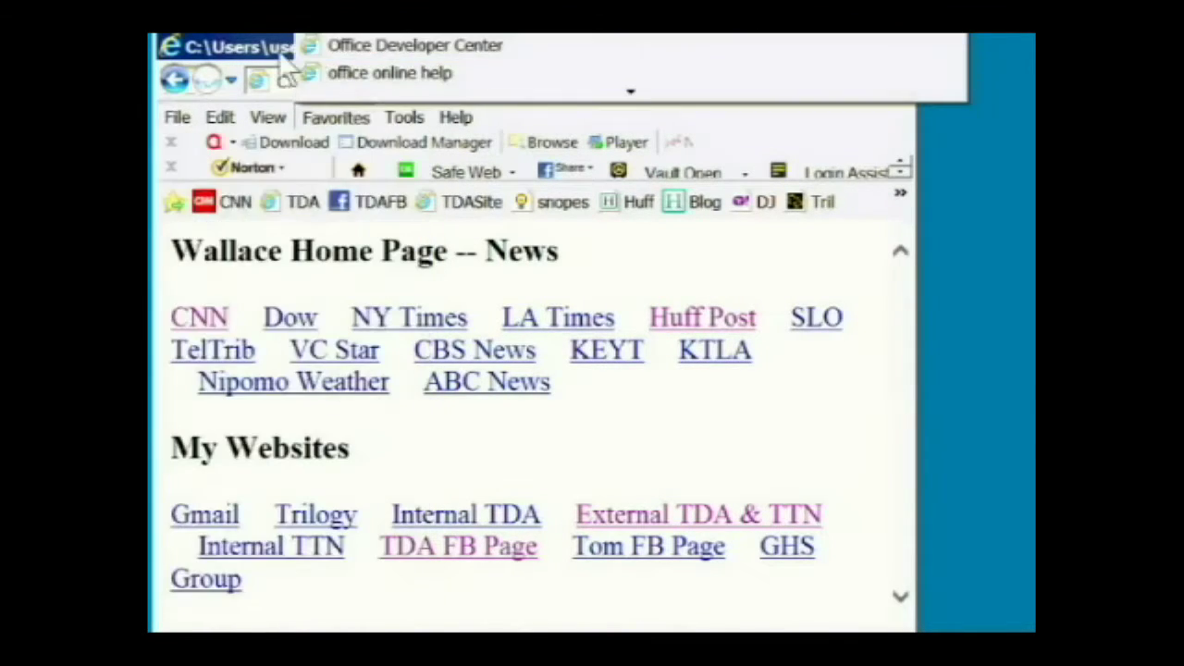
- Examine the editing and view commands offered while nothing on the page is selected, and leave without choosing one
left_click(178, 118)
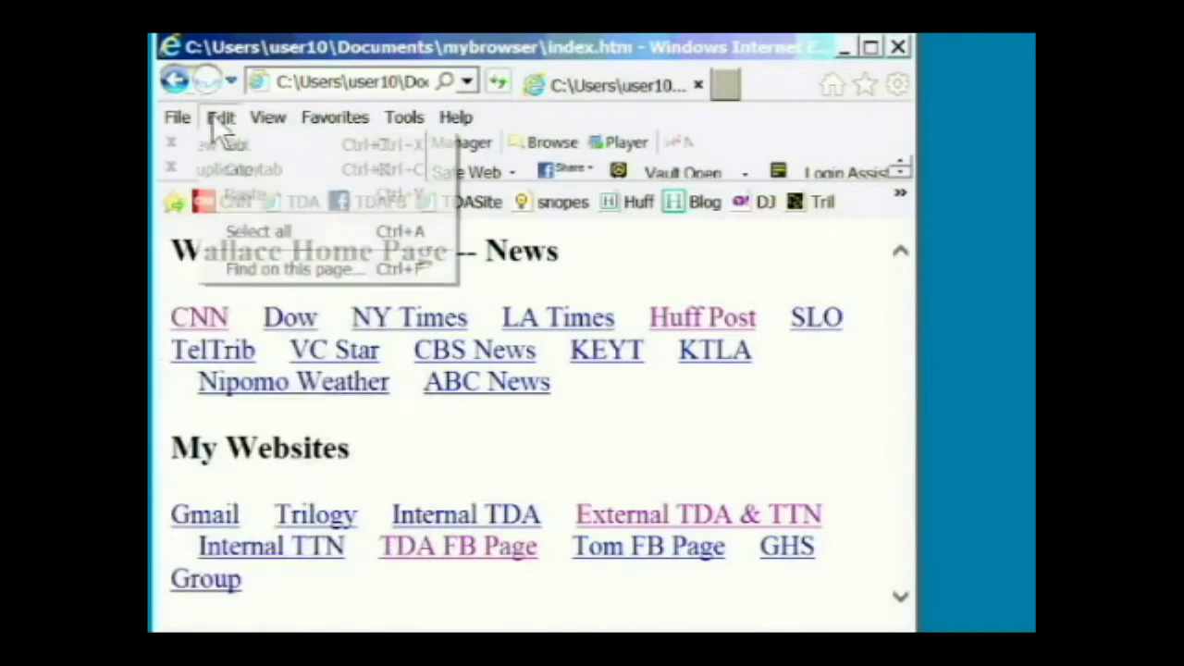
left_click(231, 130)
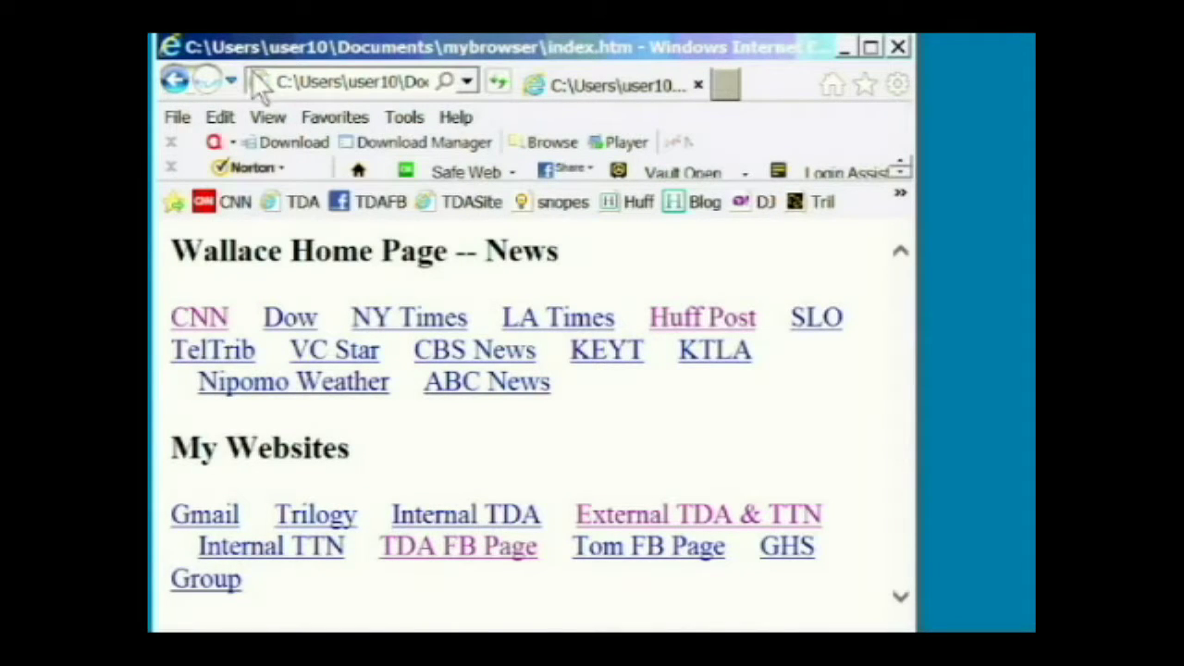
left_click(212, 128)
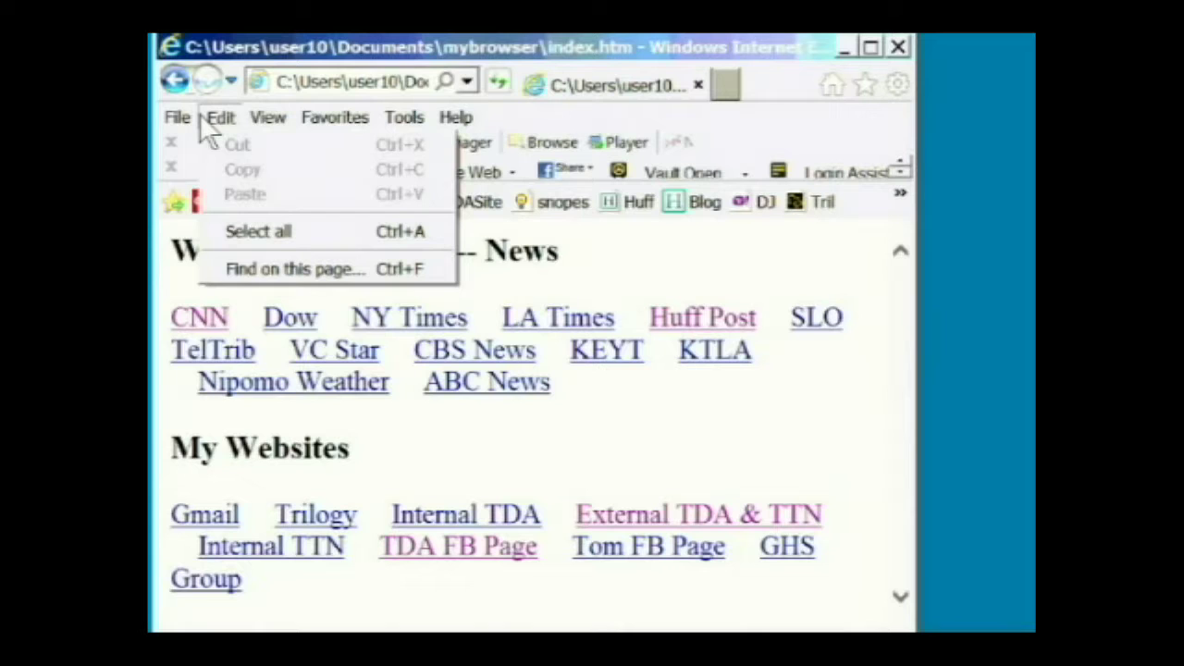
mouse_move(192, 126)
mouse_move(268, 118)
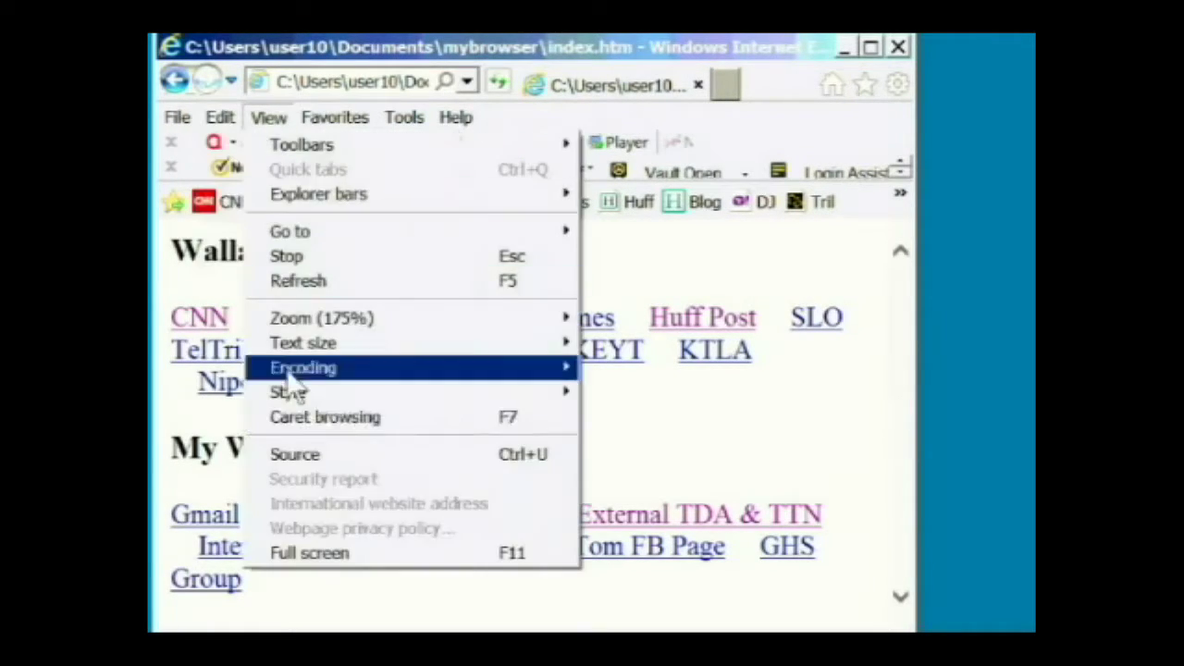
left_click(905, 365)
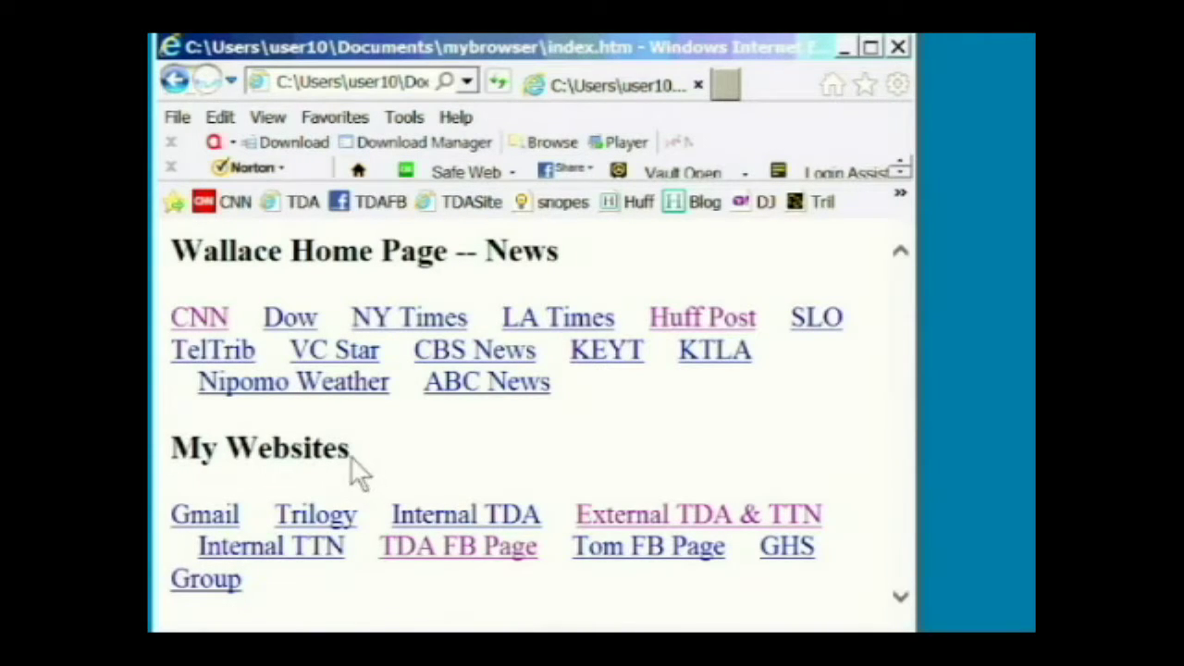
- Select the "My Websites" heading and examine the editing commands available for the selected text
left_click_drag(349, 449, 234, 126)
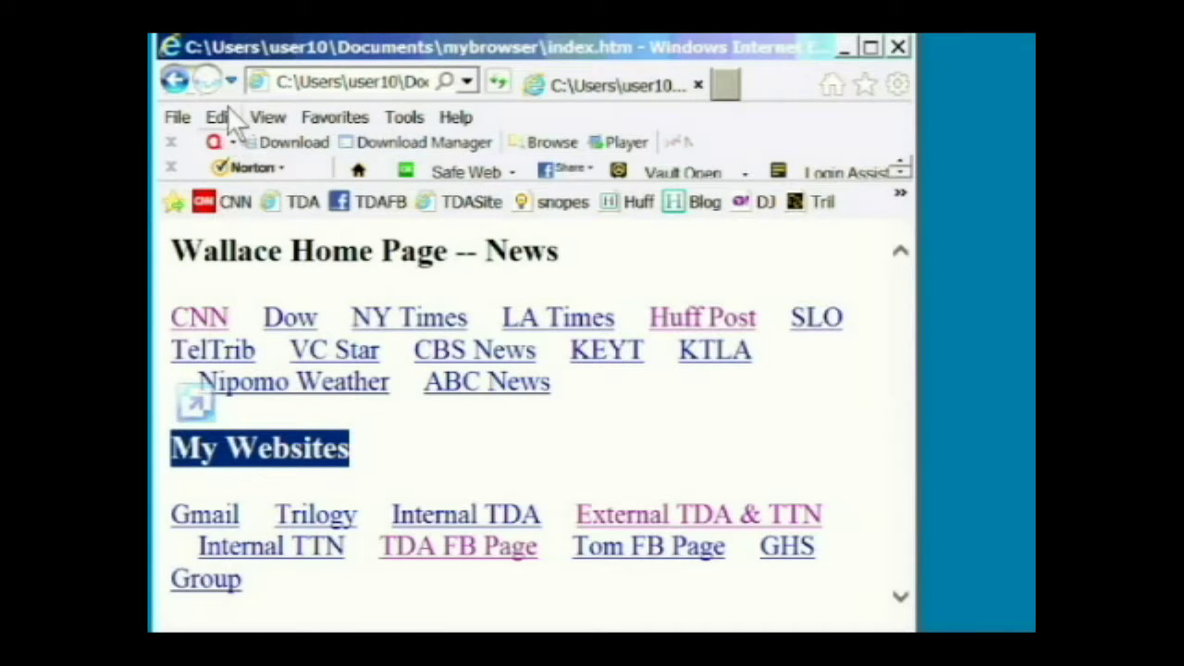
left_click(229, 111)
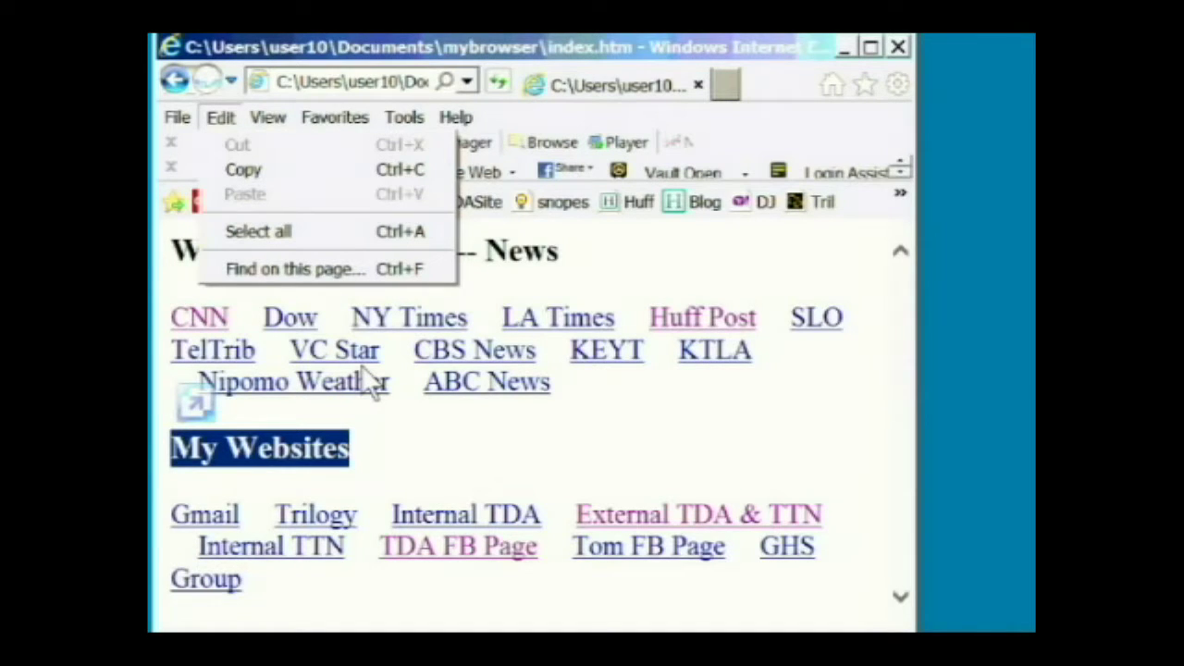
left_click(263, 84)
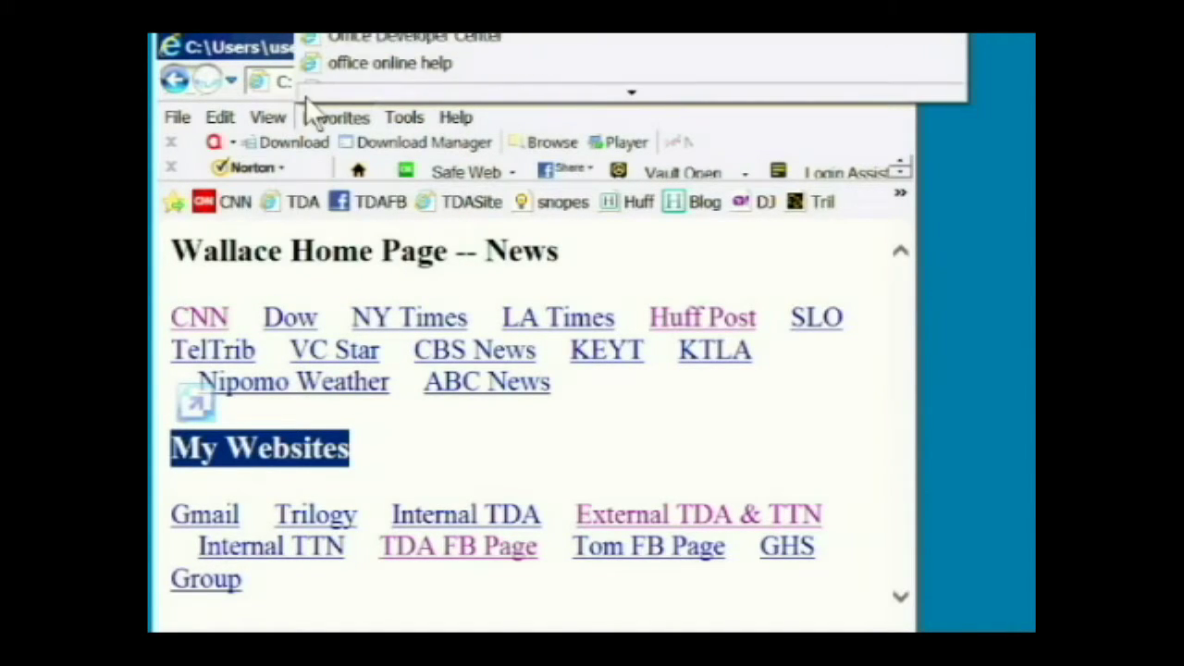
left_click(216, 46)
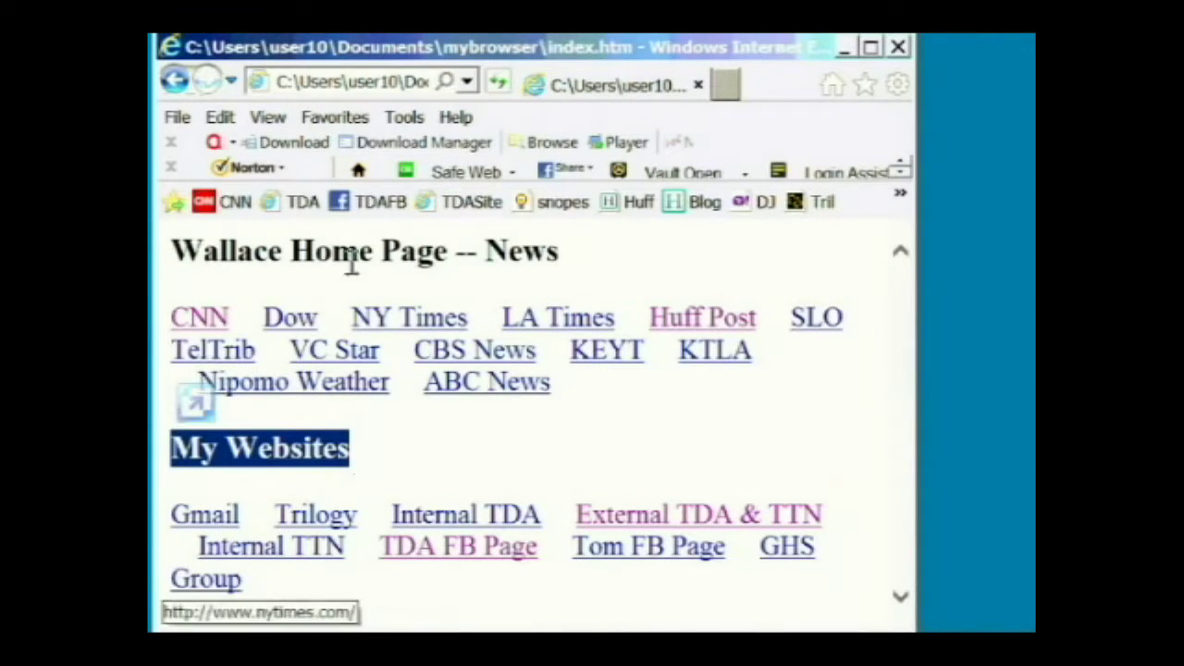
- Select all the content of the home page
left_click(225, 120)
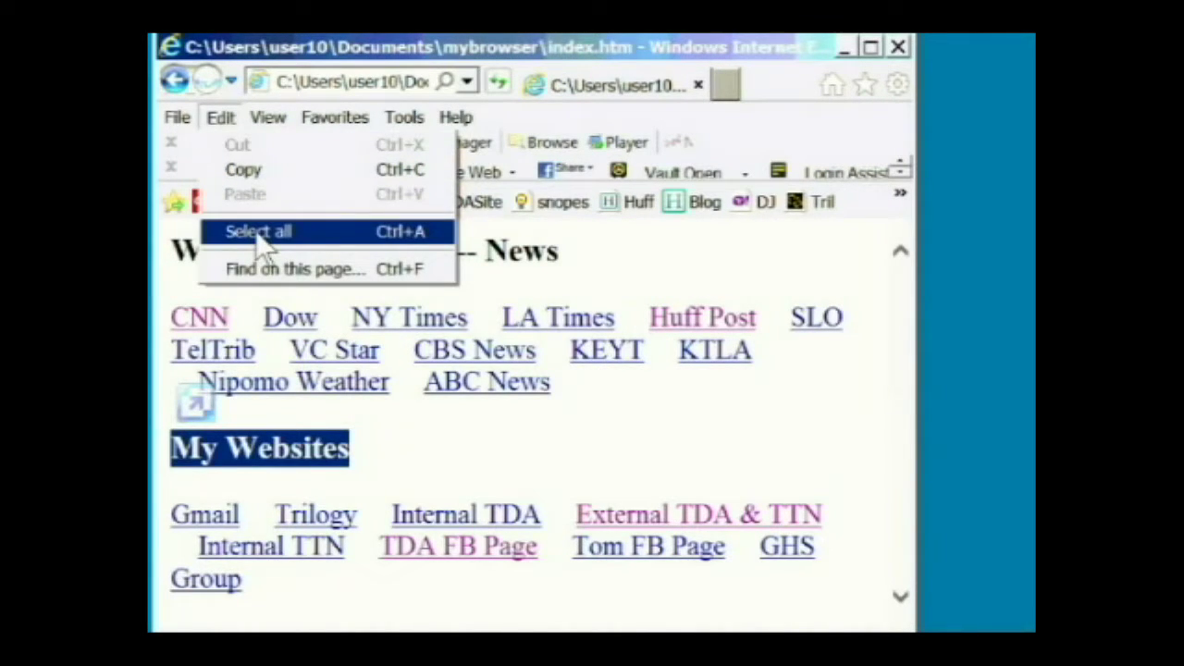
left_click(267, 54)
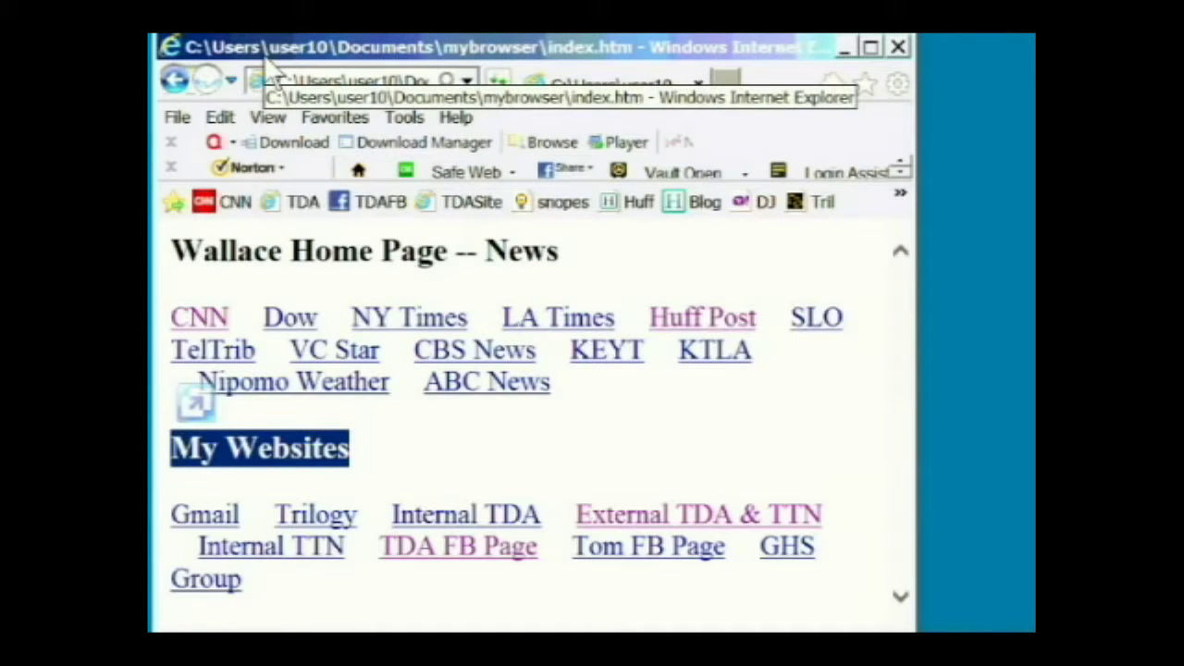
key("ctrl+a")
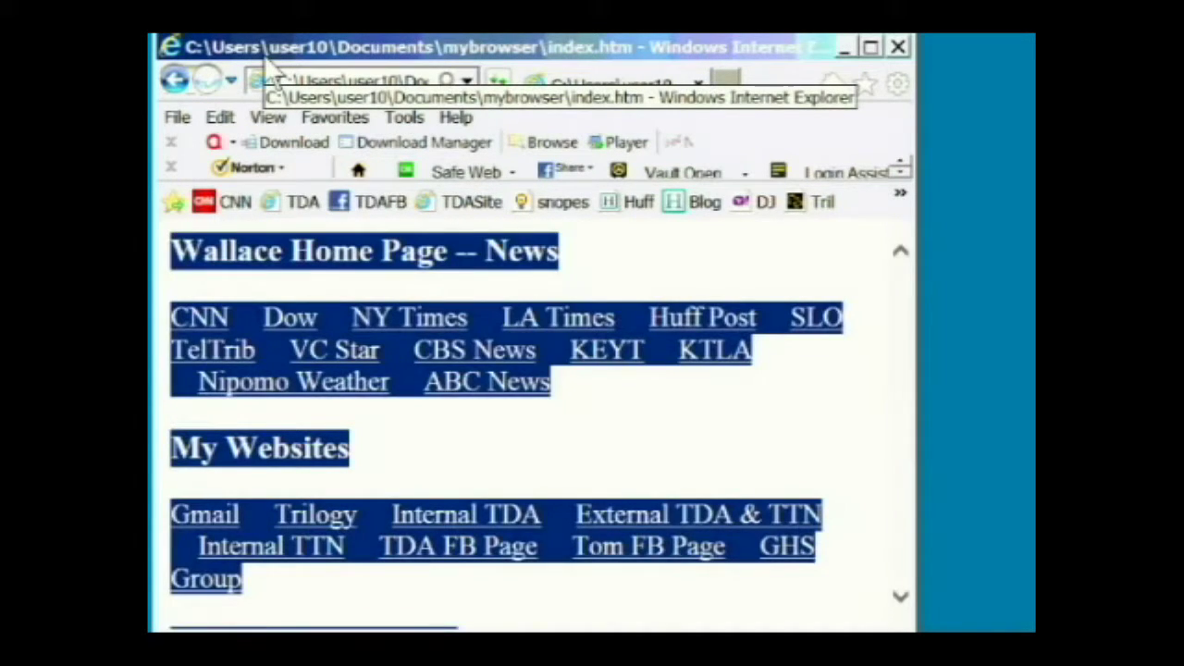
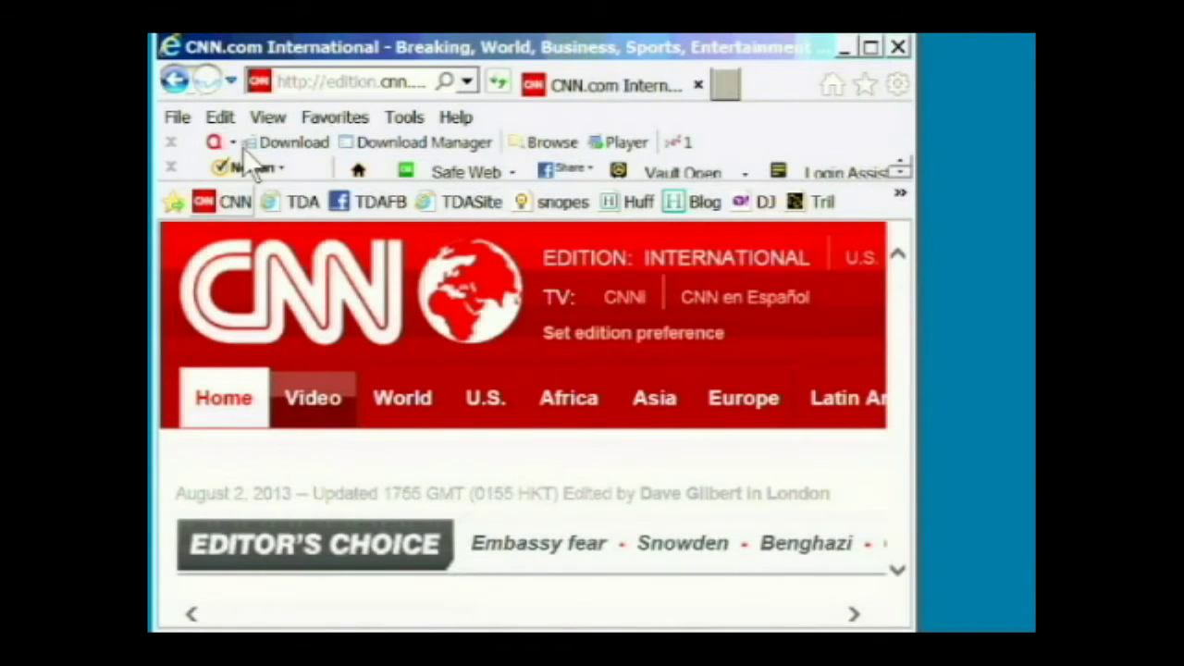
- Search the CNN page for the text "mug" and examine the editing commands available for the found text
left_click(220, 119)
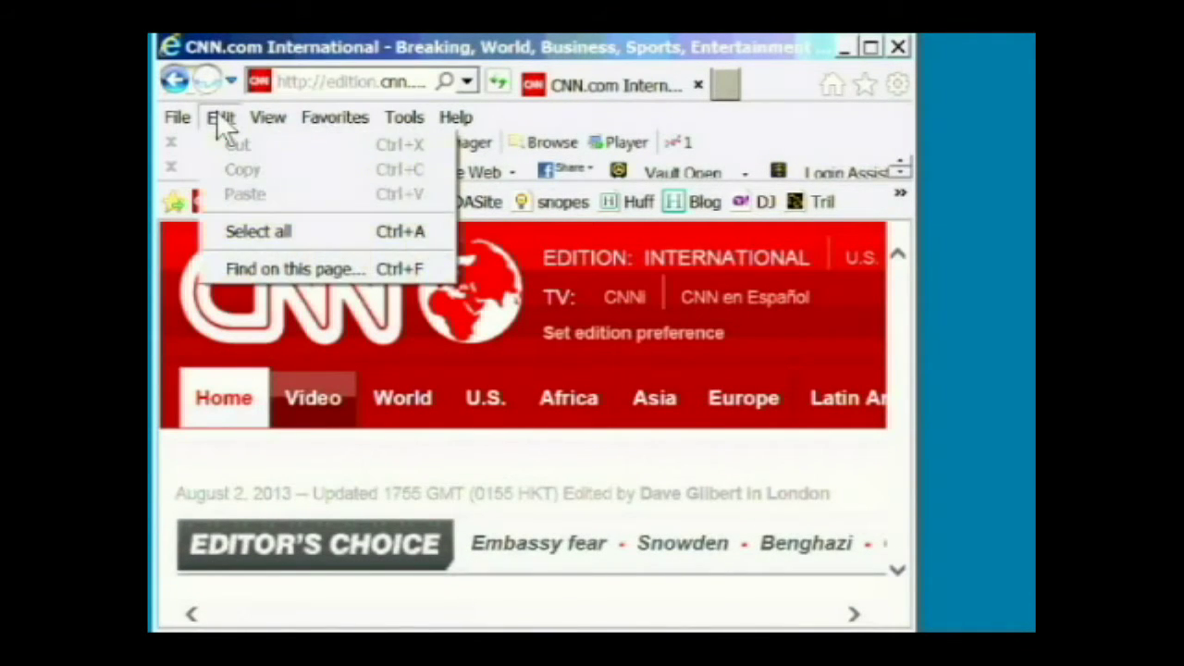
left_click(394, 42)
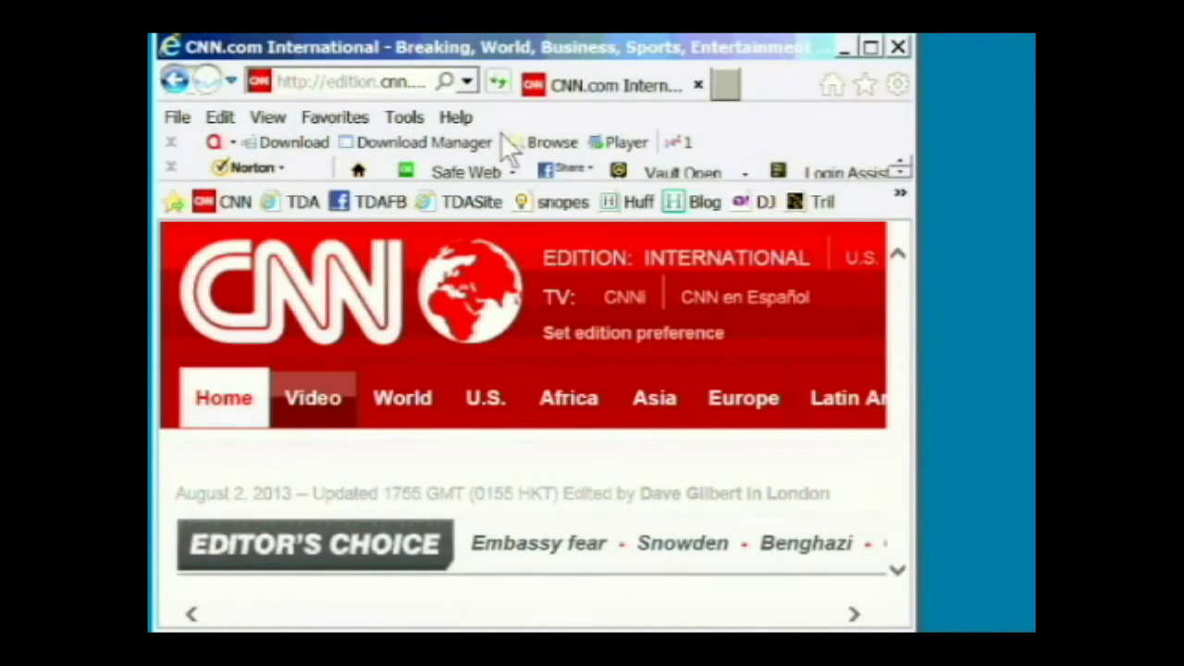
left_click_drag(894, 276, 898, 323)
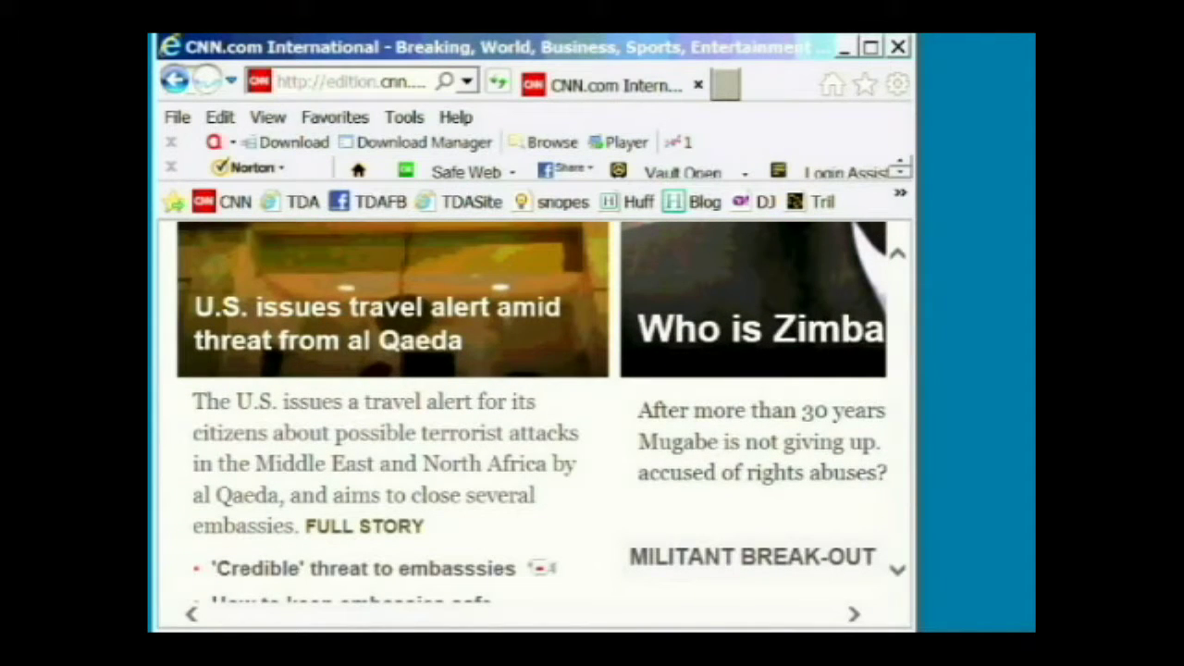
key("ctrl+f")
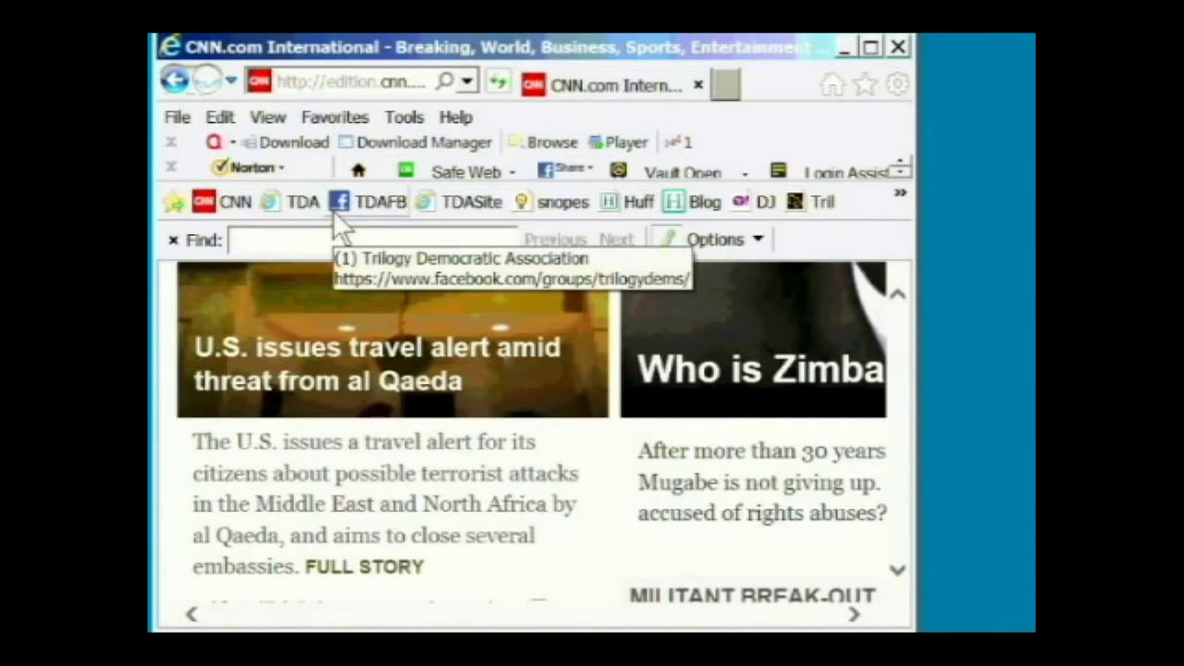
type("m")
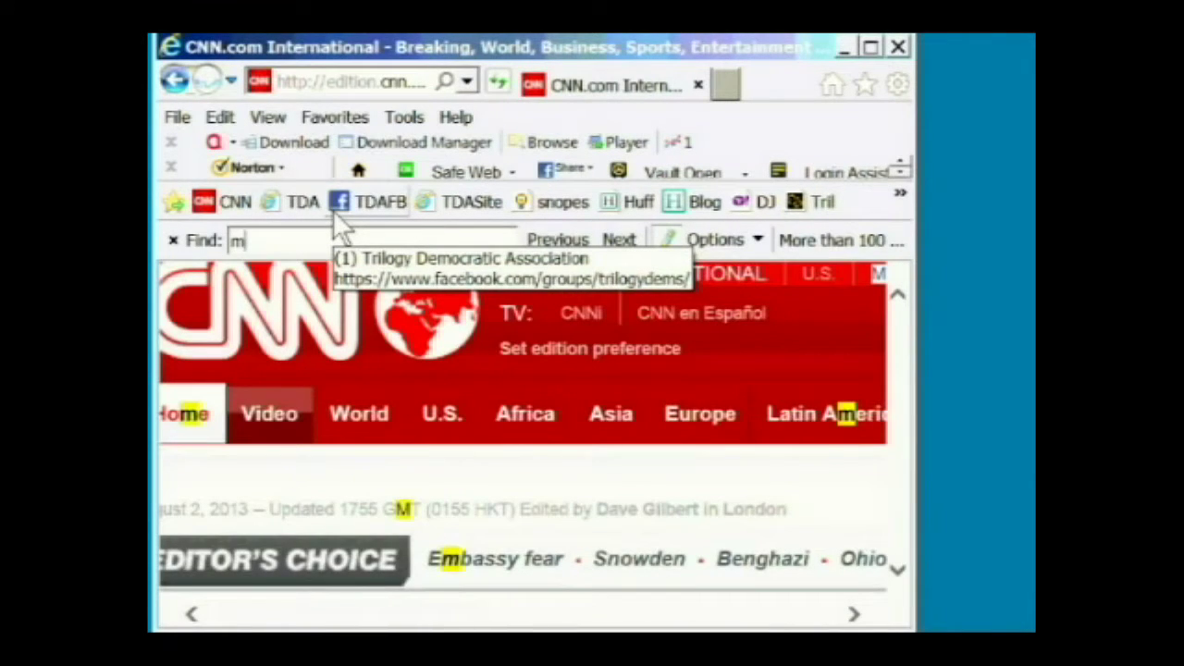
type("u")
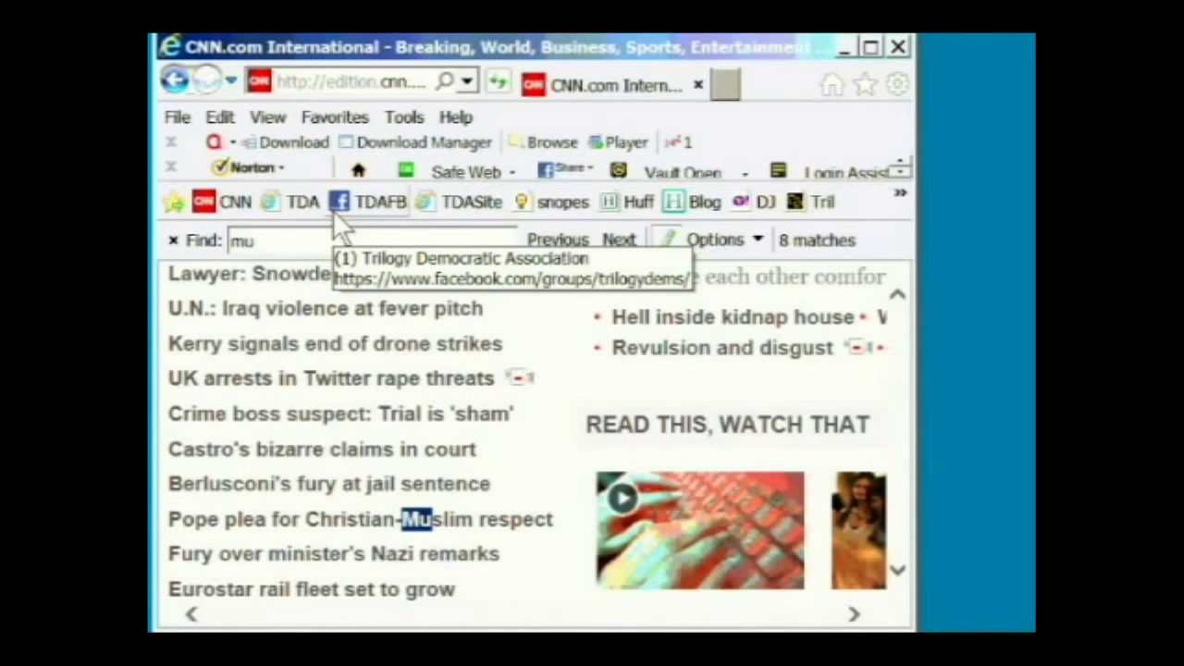
type("g")
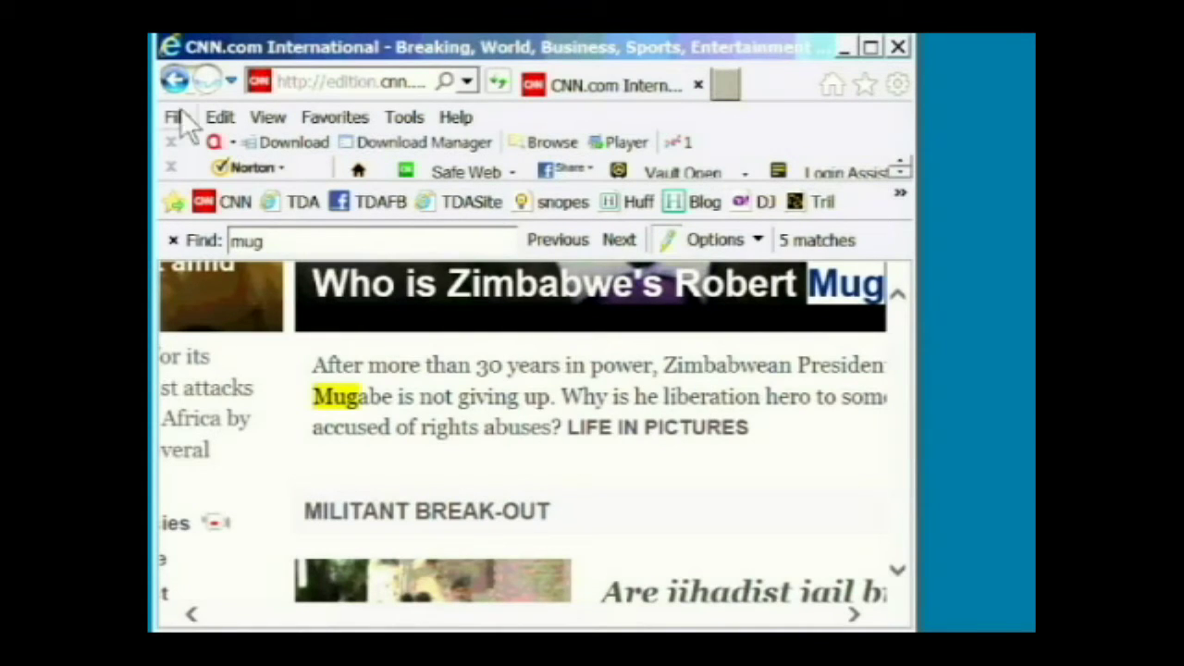
left_click(220, 118)
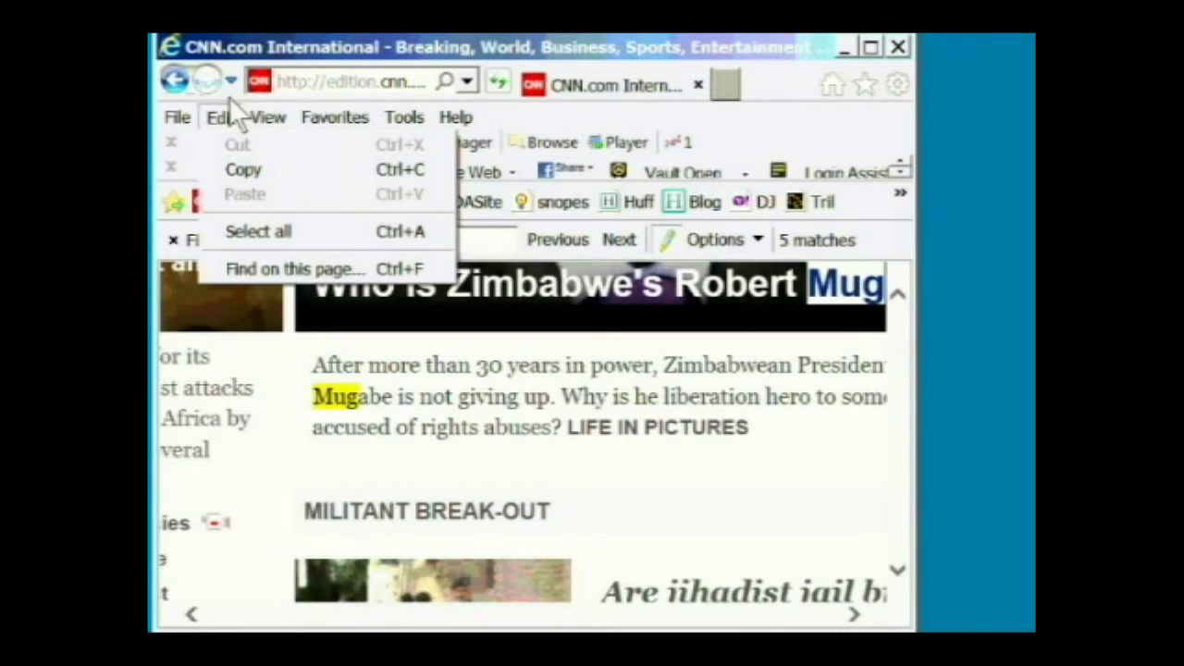
left_click(695, 47)
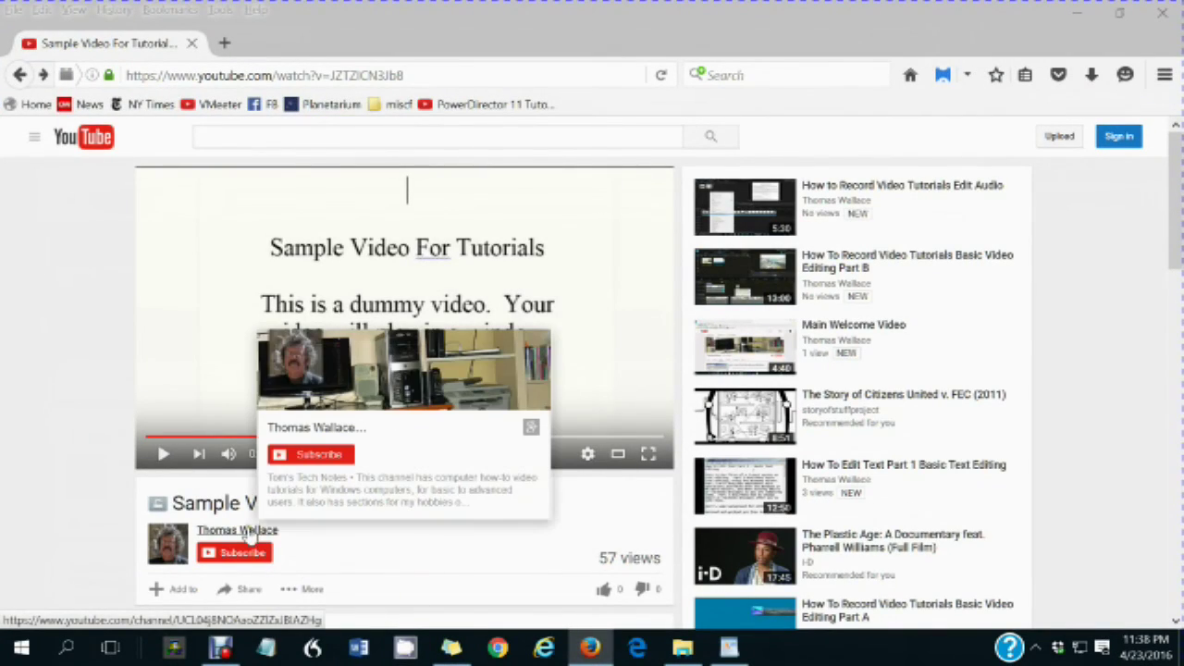
mouse_move(164, 546)
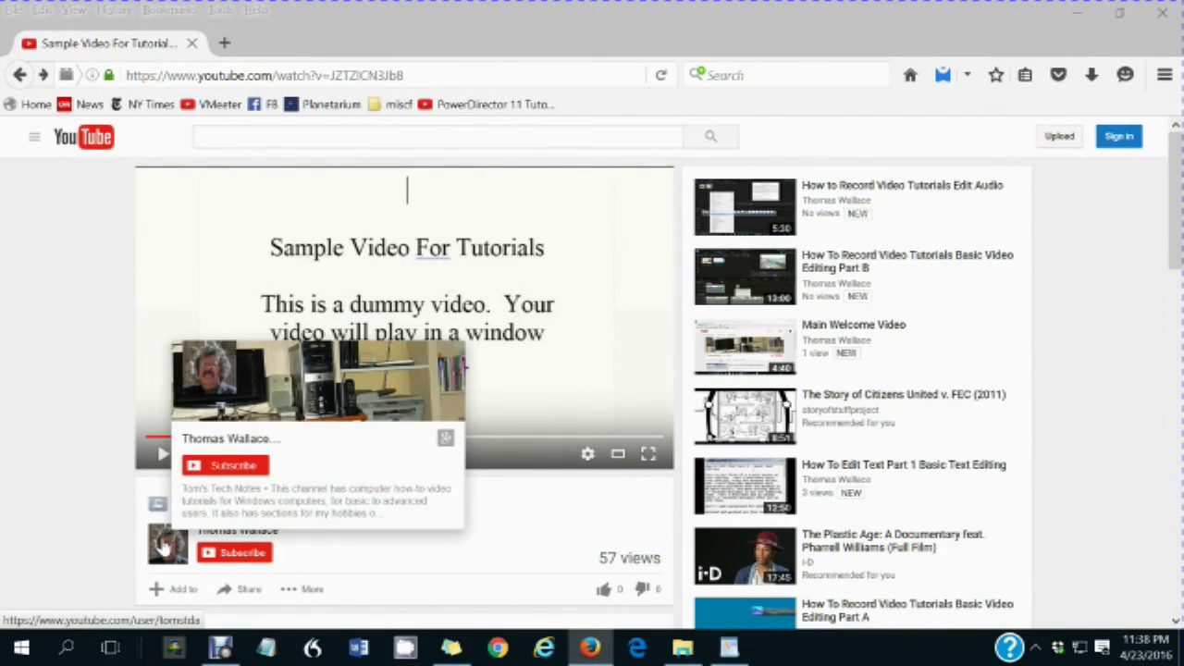